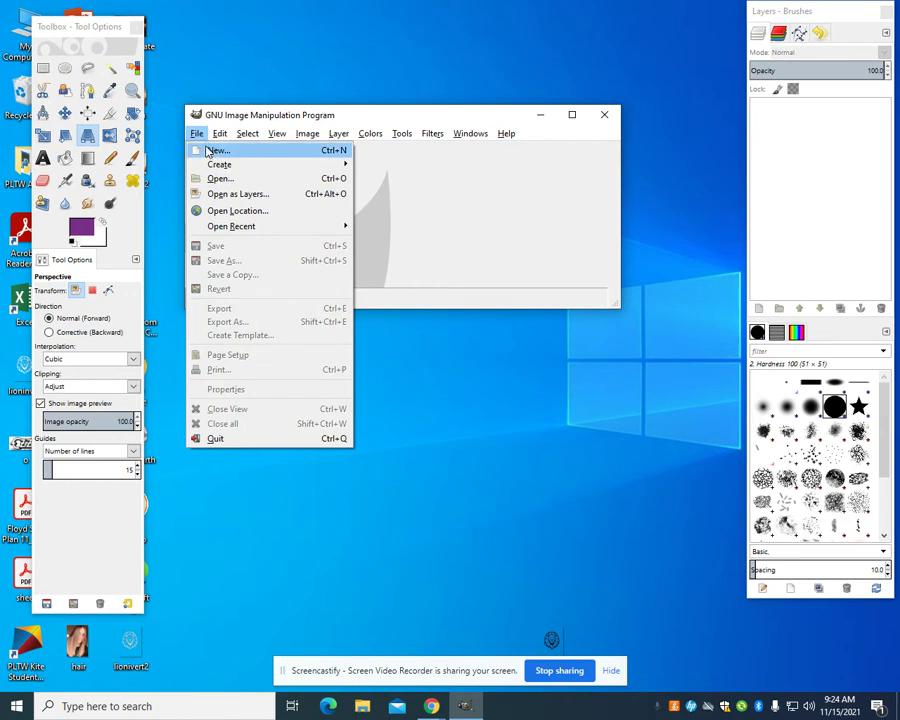
Step: Create a new 1600×1200 image and move its window up and to the left
left_click(210, 149)
left_click(277, 275)
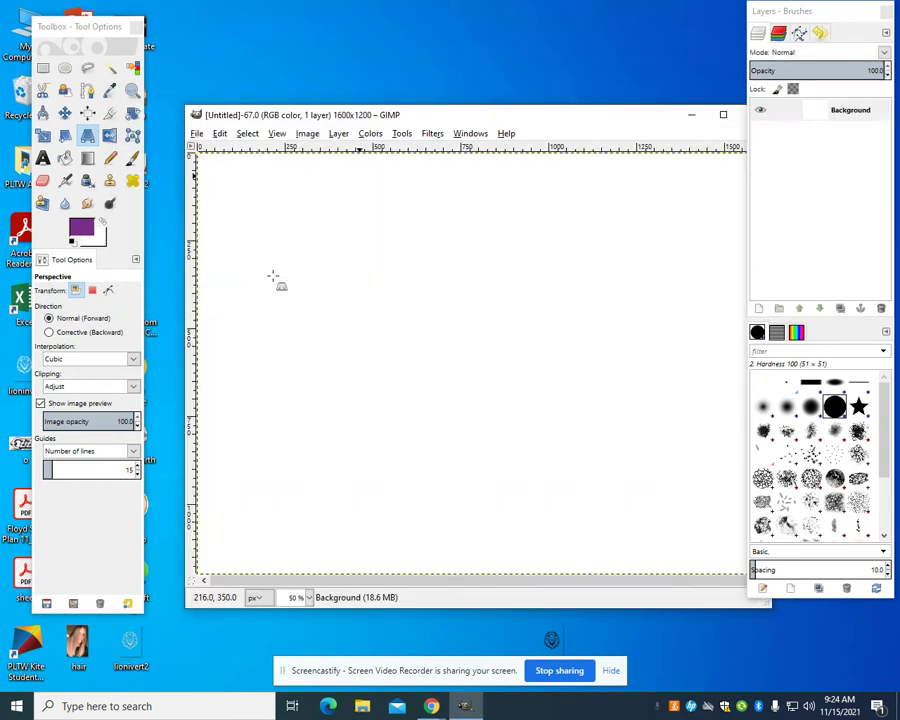
left_click_drag(449, 122, 409, 95)
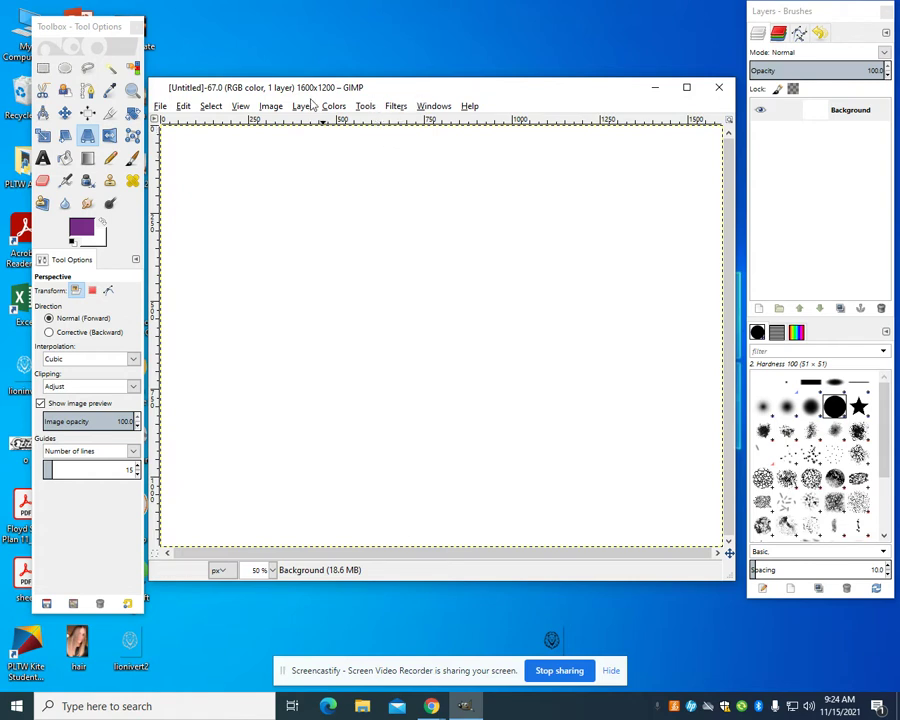
Step: Add a text box across the upper canvas containing the word HELLO
left_click(43, 158)
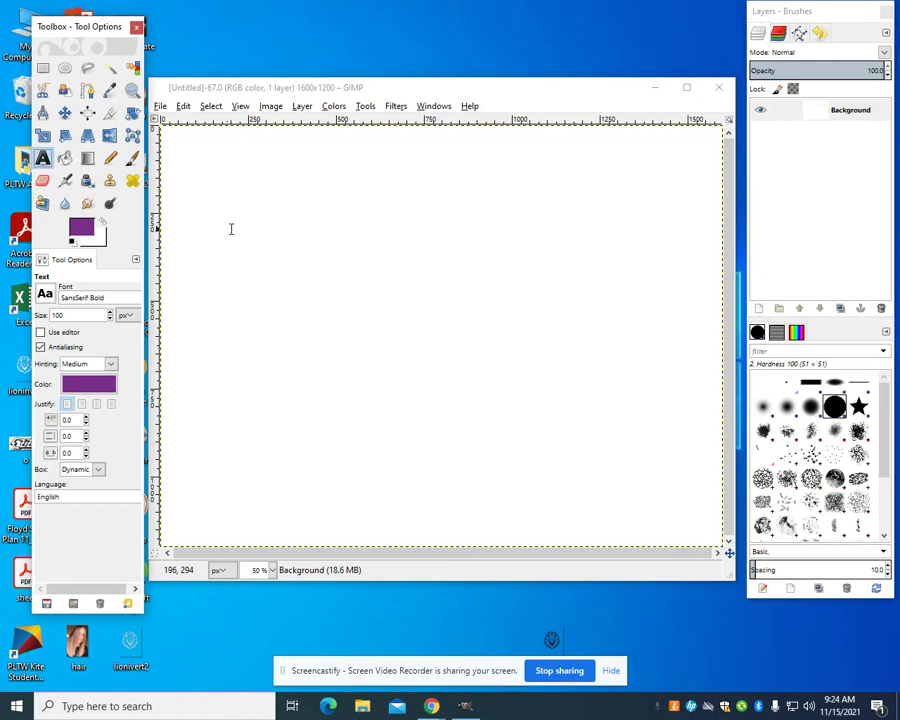
left_click_drag(244, 209, 650, 431)
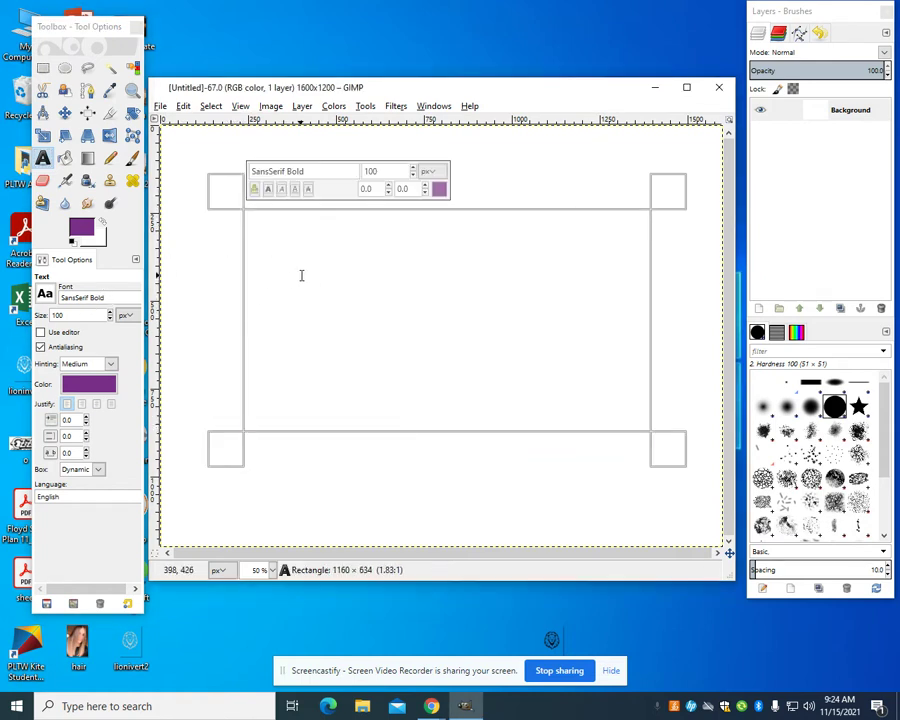
type("HELLO")
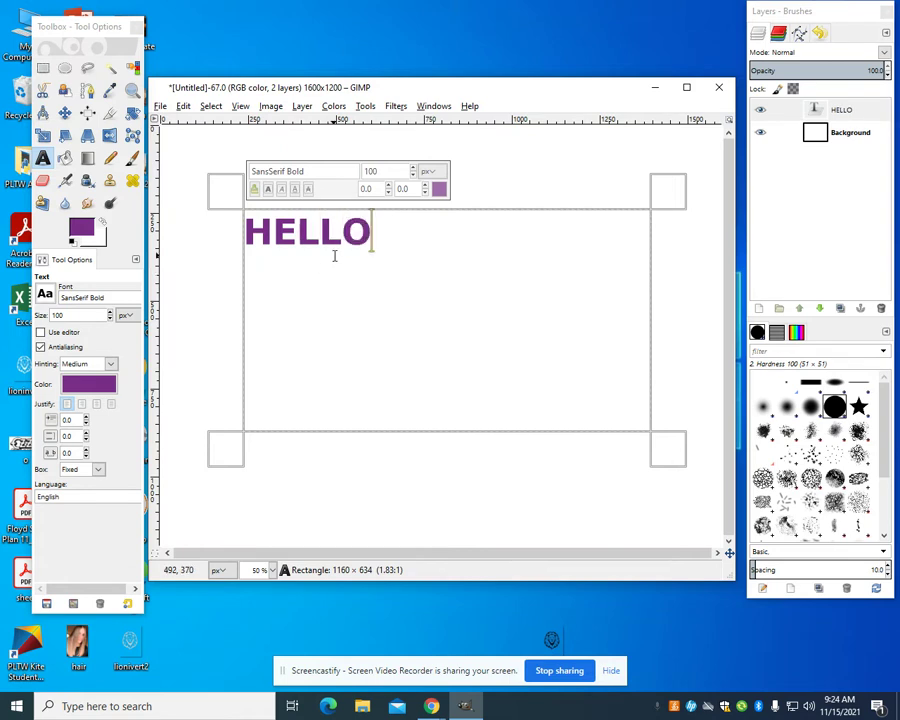
Step: Set the HELLO text size to 200
left_click_drag(432, 235, 235, 239)
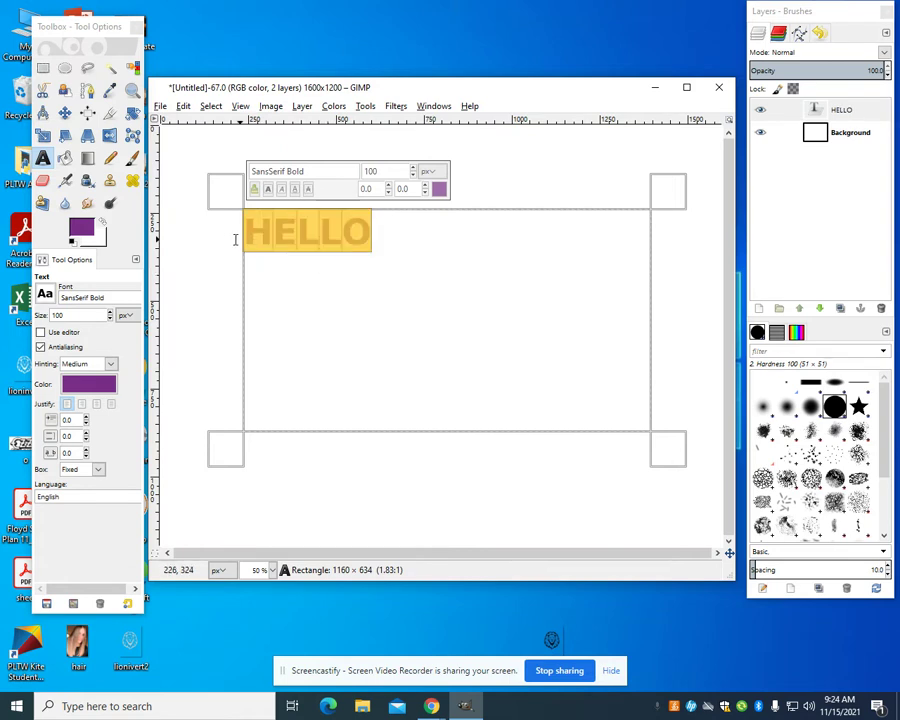
left_click(412, 168)
left_click(412, 168)
left_click(412, 168)
left_click(412, 168)
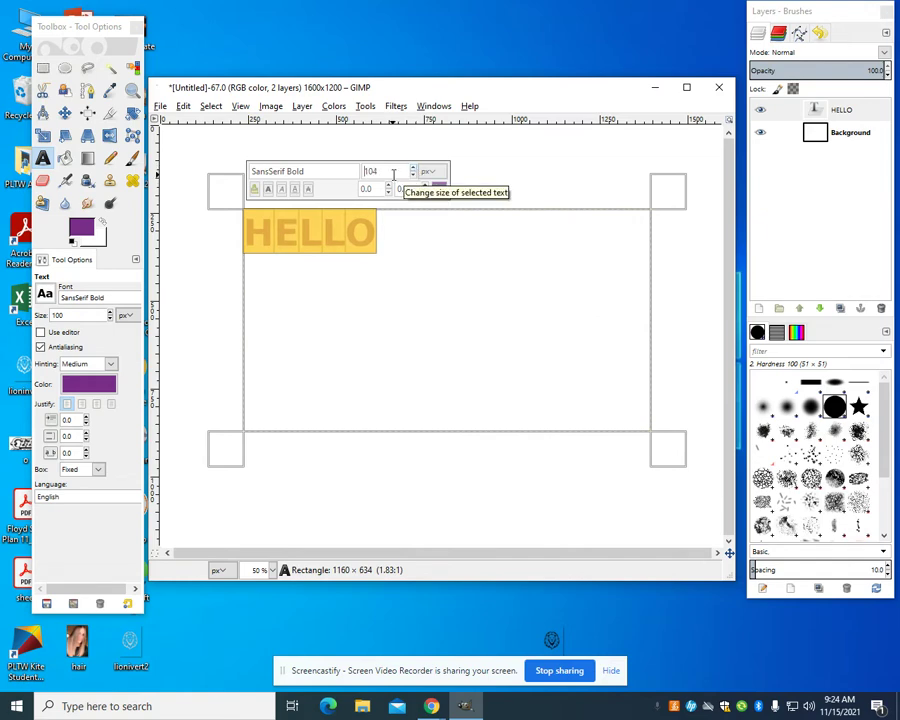
type("200")
key("Return")
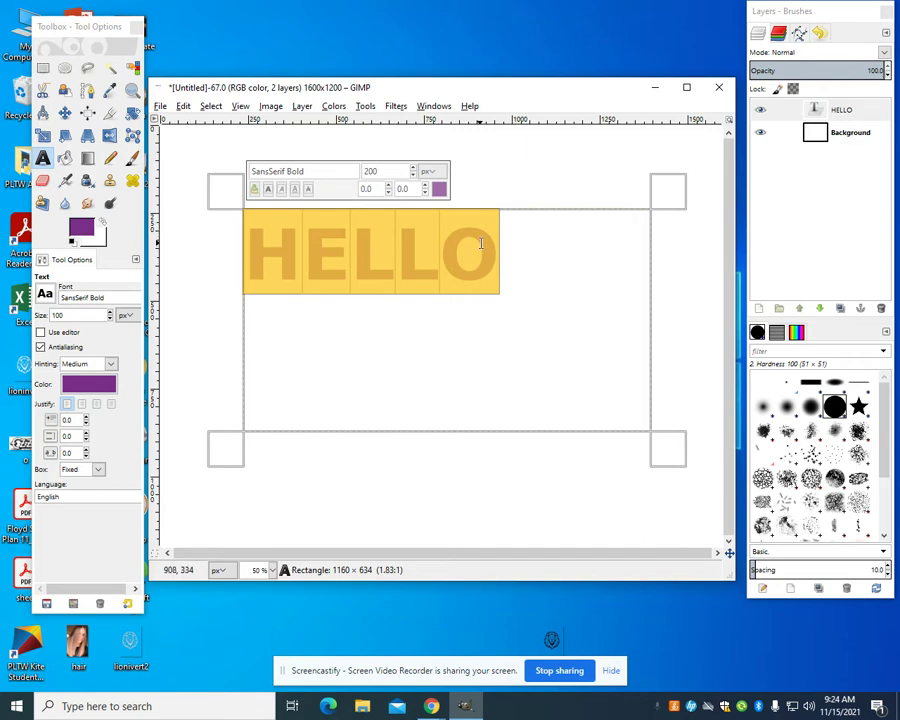
Step: Perspective-warp HELLO by pulling its right-hand corners inward so the word tilts downward
left_click(87, 137)
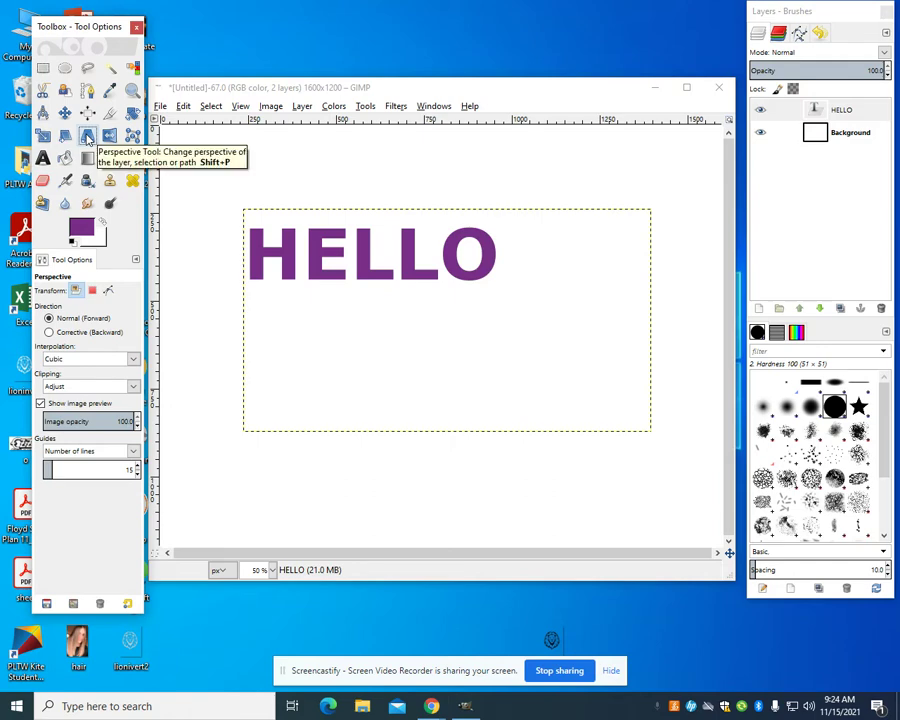
left_click(436, 240)
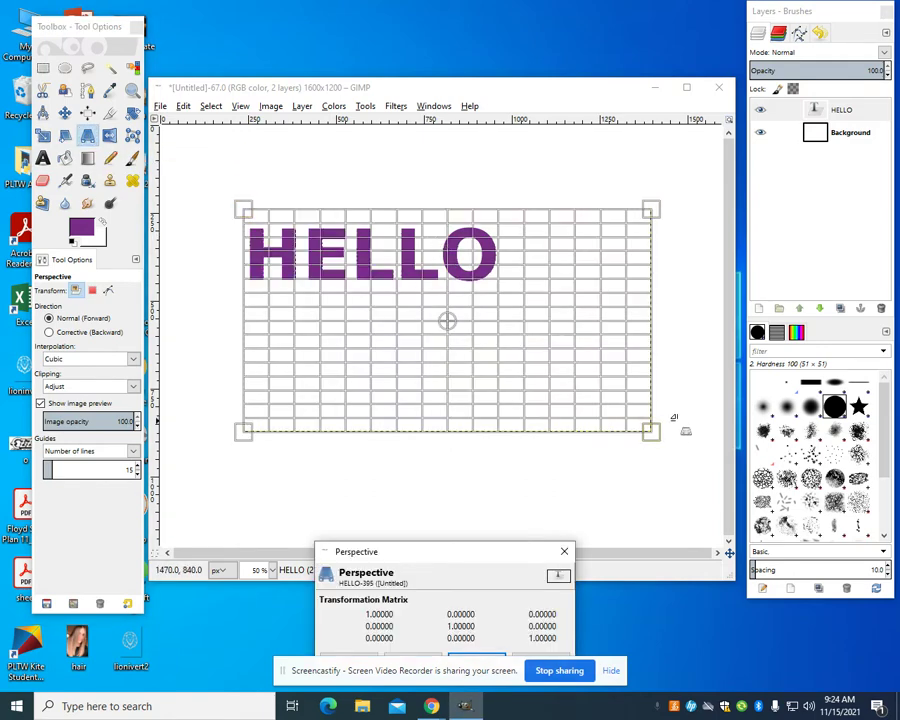
left_click_drag(657, 430, 570, 470)
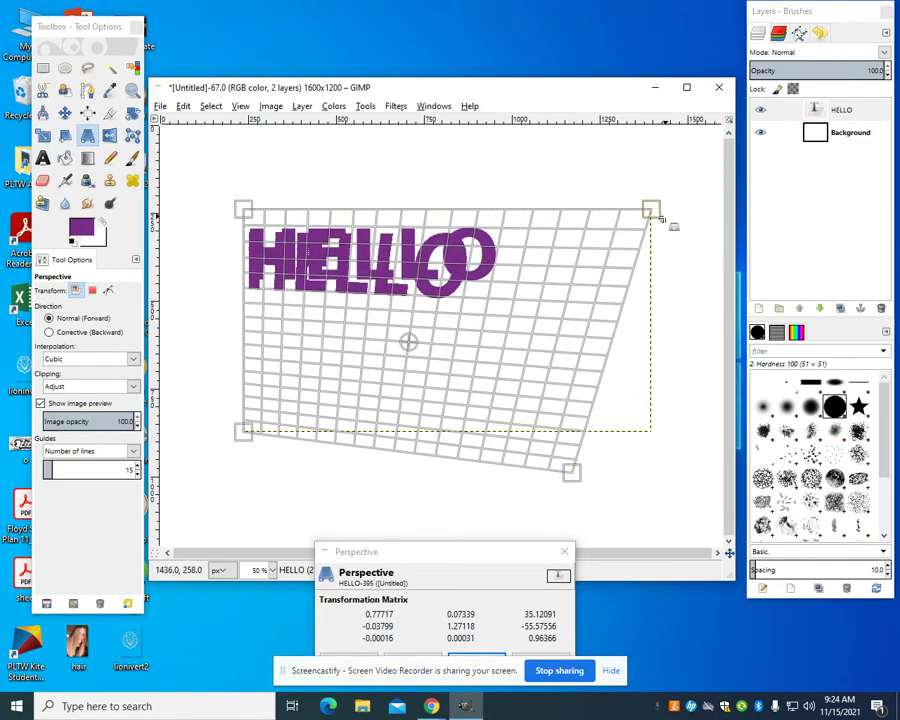
left_click_drag(647, 208, 608, 190)
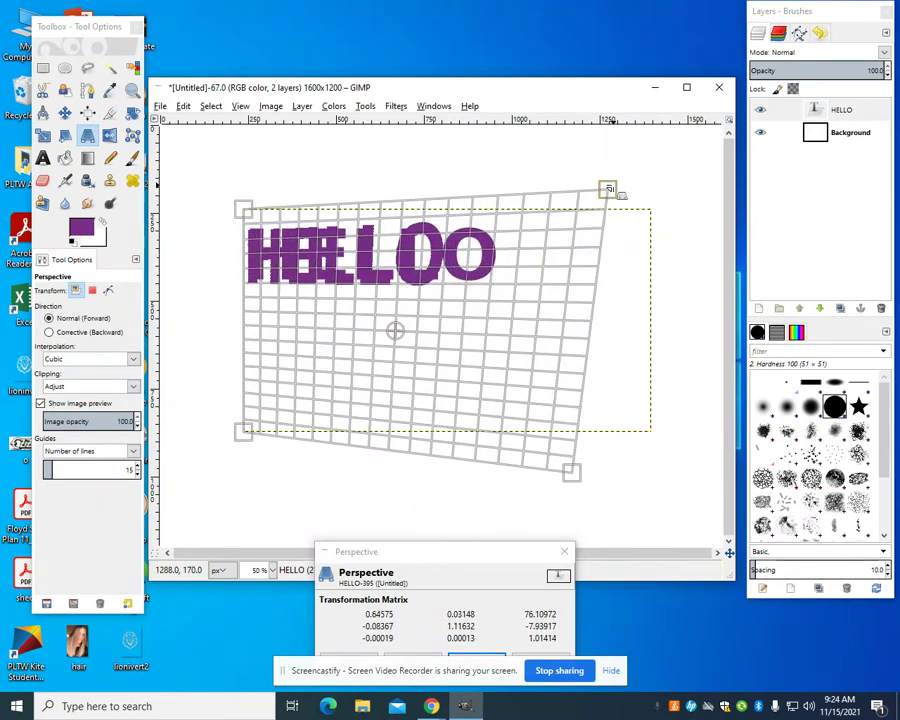
left_click_drag(573, 474, 500, 487)
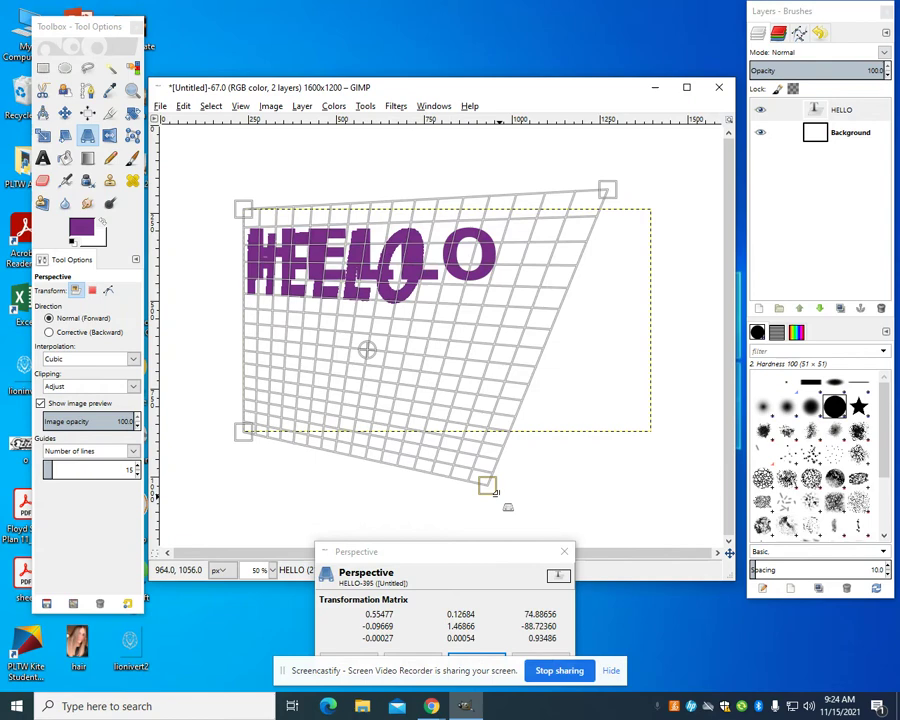
left_click_drag(621, 188, 548, 259)
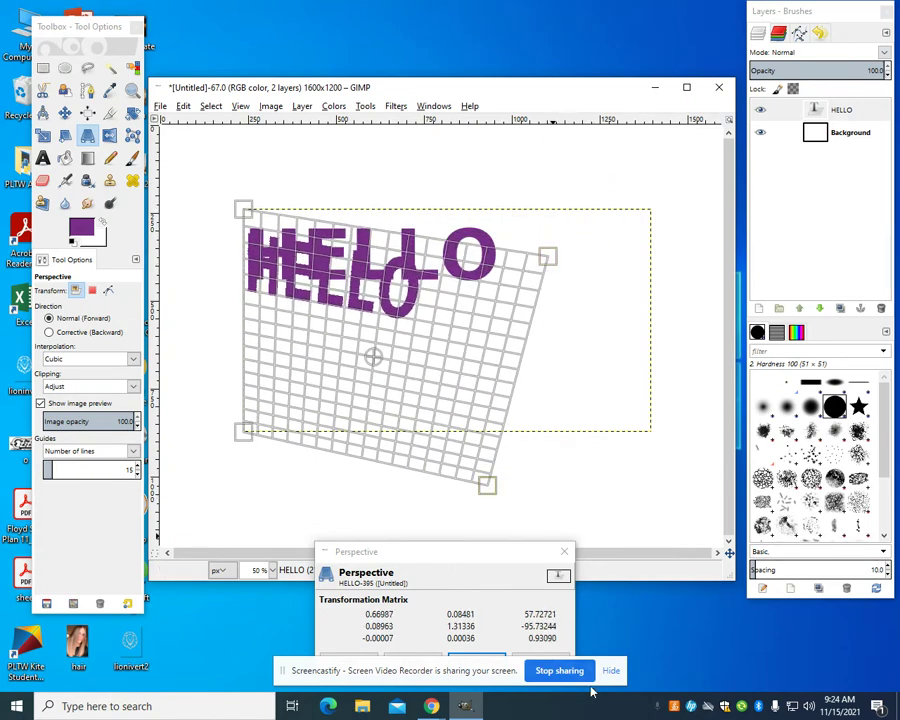
left_click_drag(500, 556, 444, 502)
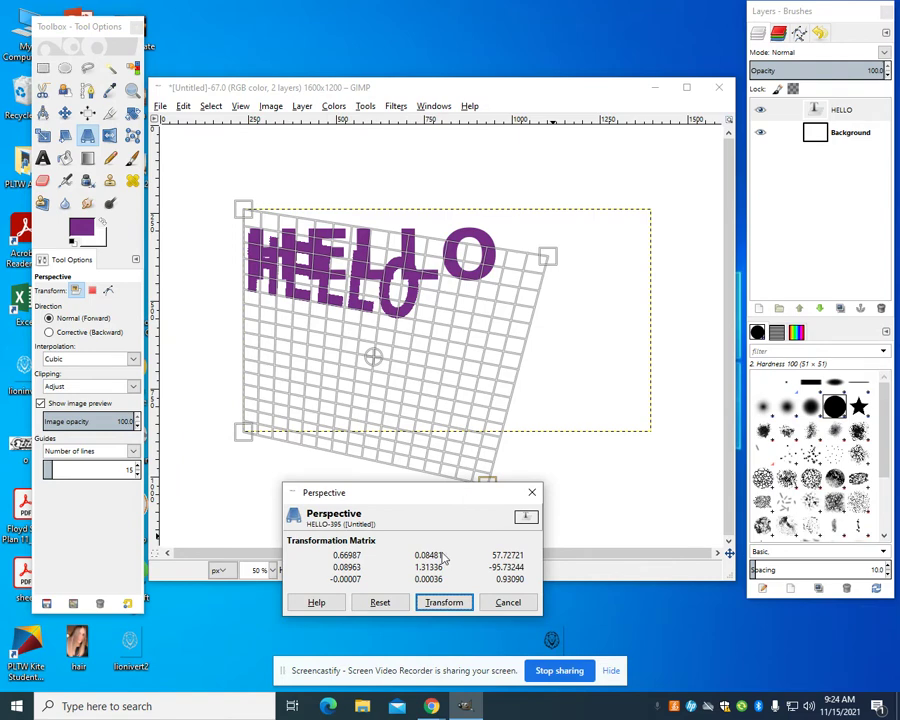
left_click(445, 603)
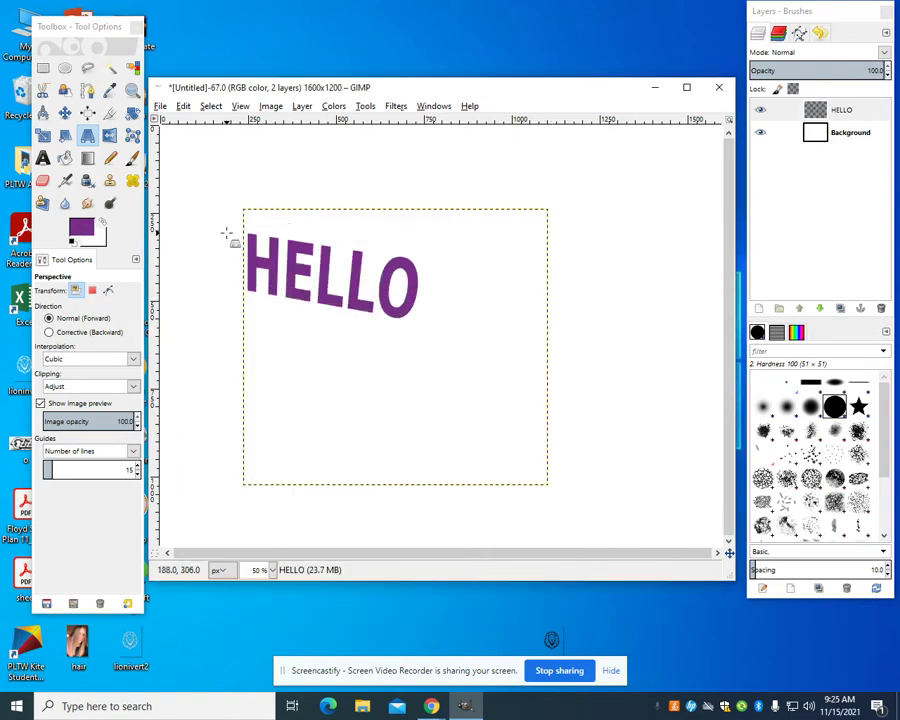
Step: Duplicate the HELLO layer as HELLO #1, then reselect the original HELLO layer
right_click(840, 110)
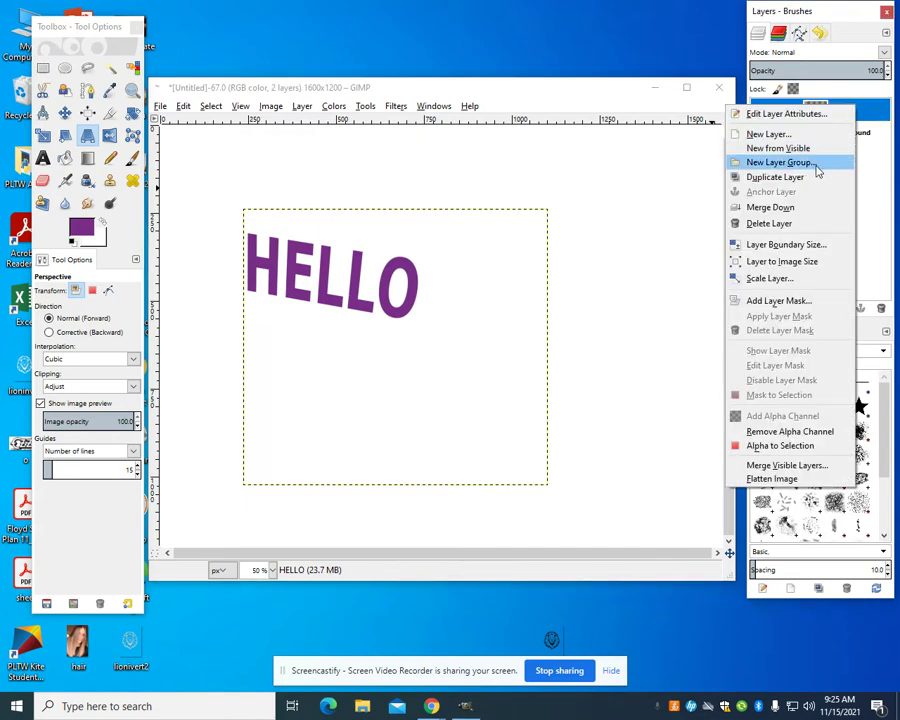
left_click(785, 177)
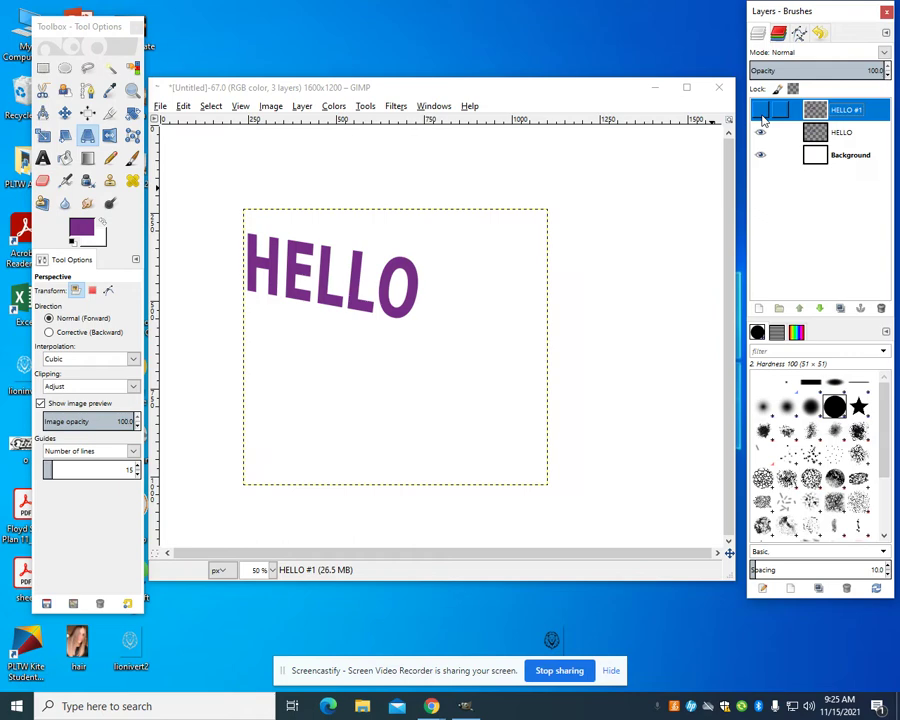
left_click(810, 133)
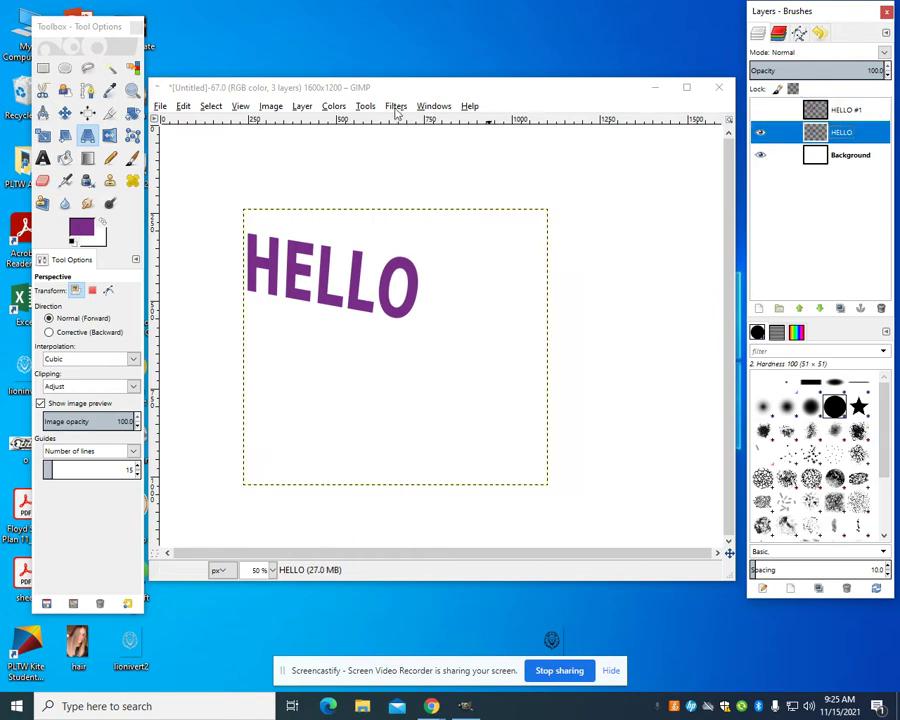
Step: Apply a Bump Map to HELLO with azimuth about 130, elevation 36 and depth 2
left_click(396, 106)
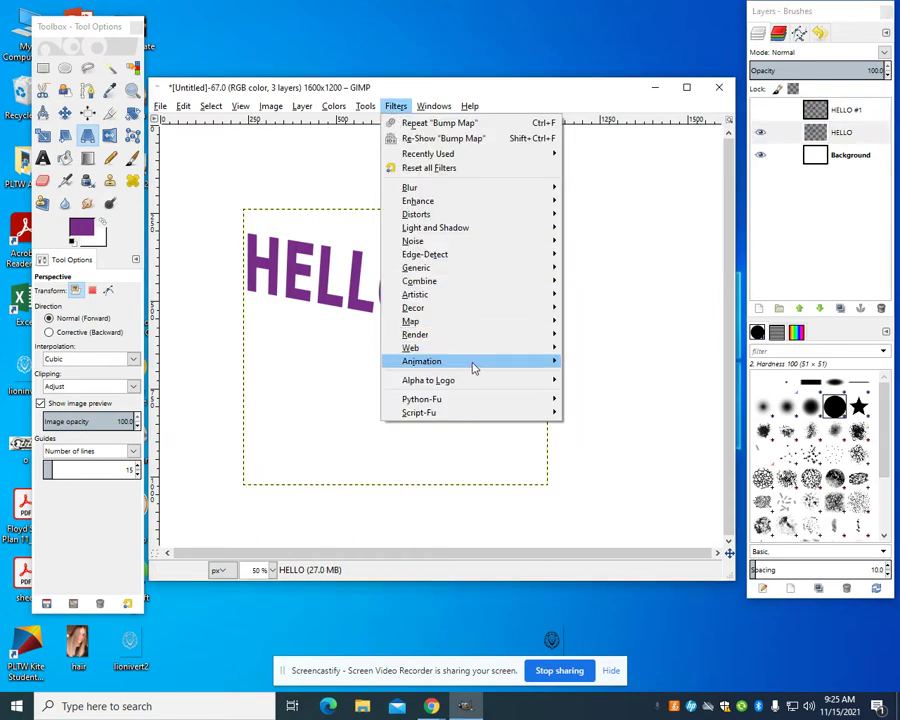
mouse_move(474, 367)
mouse_move(474, 325)
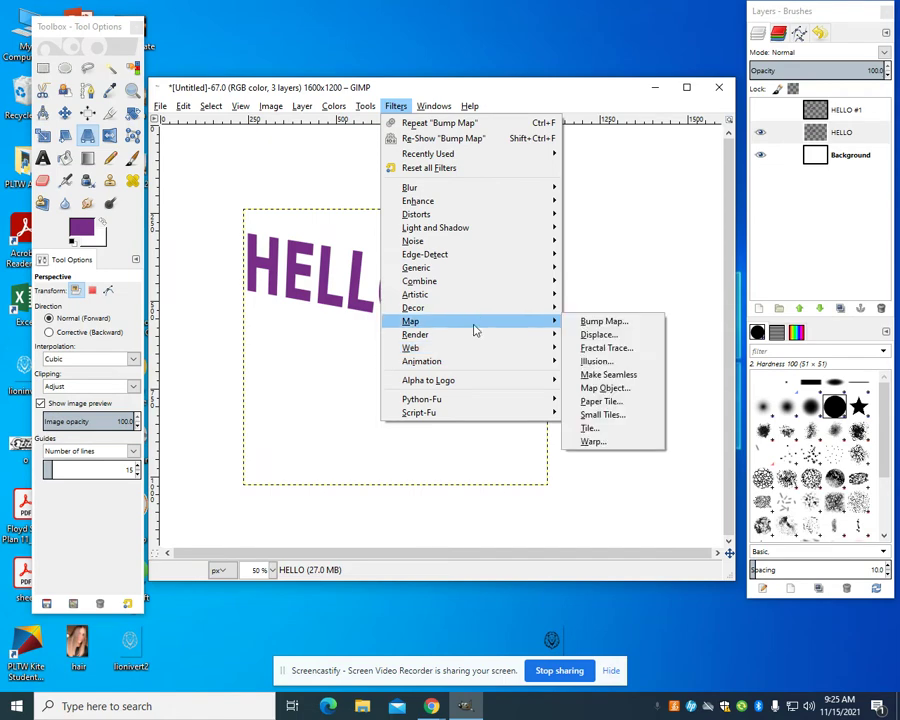
left_click(642, 324)
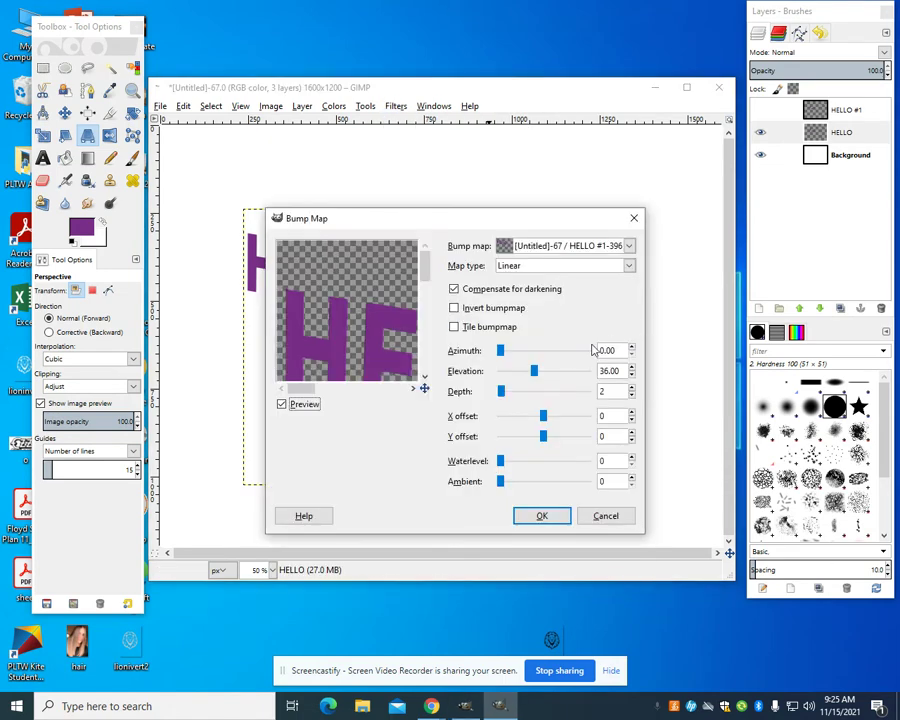
left_click_drag(575, 355, 579, 354)
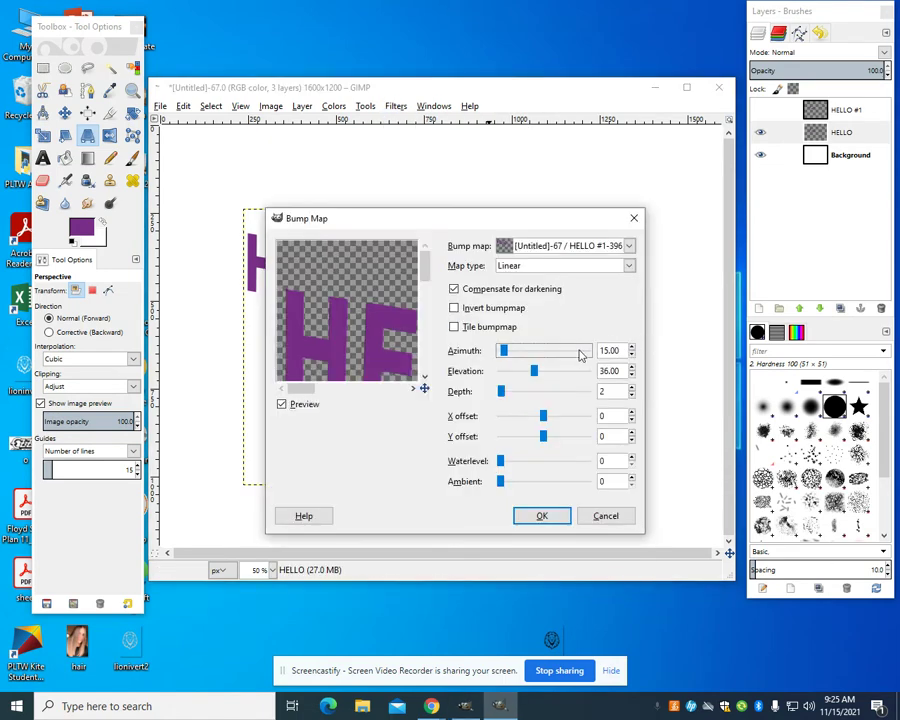
left_click_drag(503, 353, 530, 353)
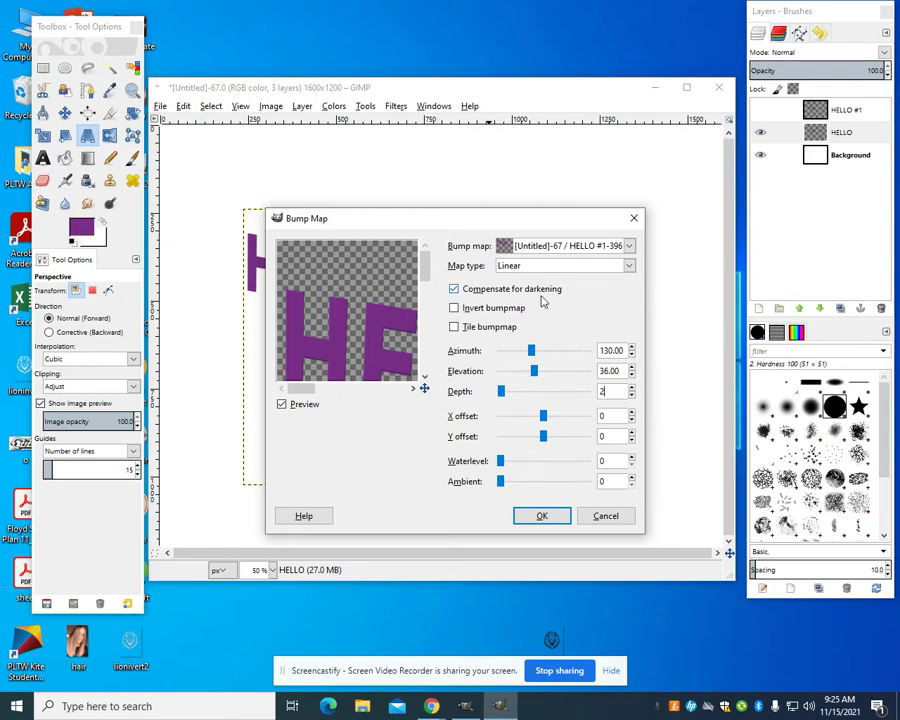
left_click(560, 522)
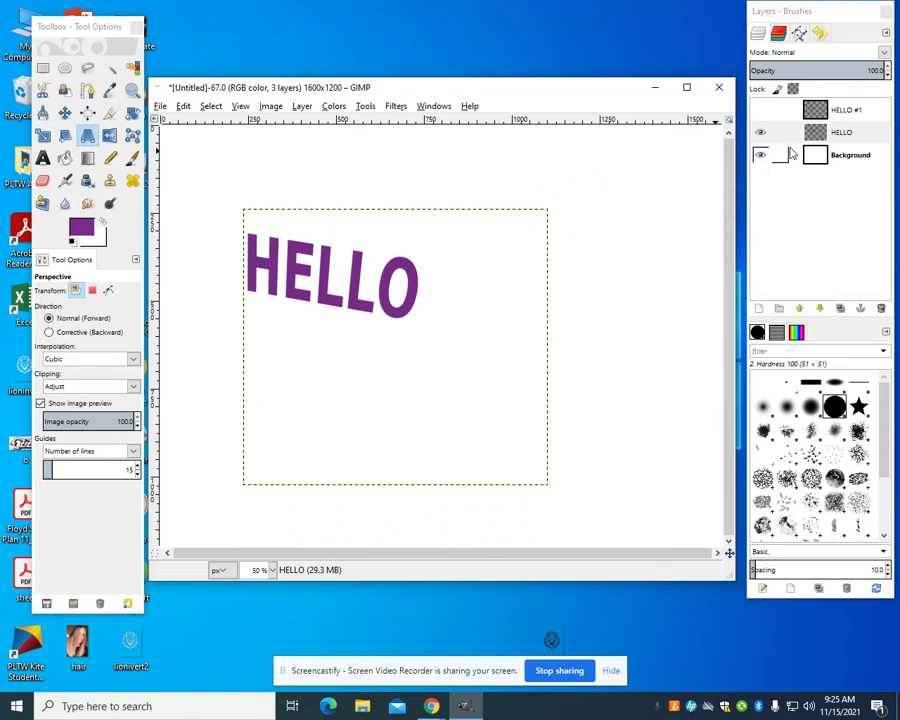
Step: Duplicate the layer four times to create HELLO #2 through HELLO #5, then select HELLO #2
right_click(826, 148)
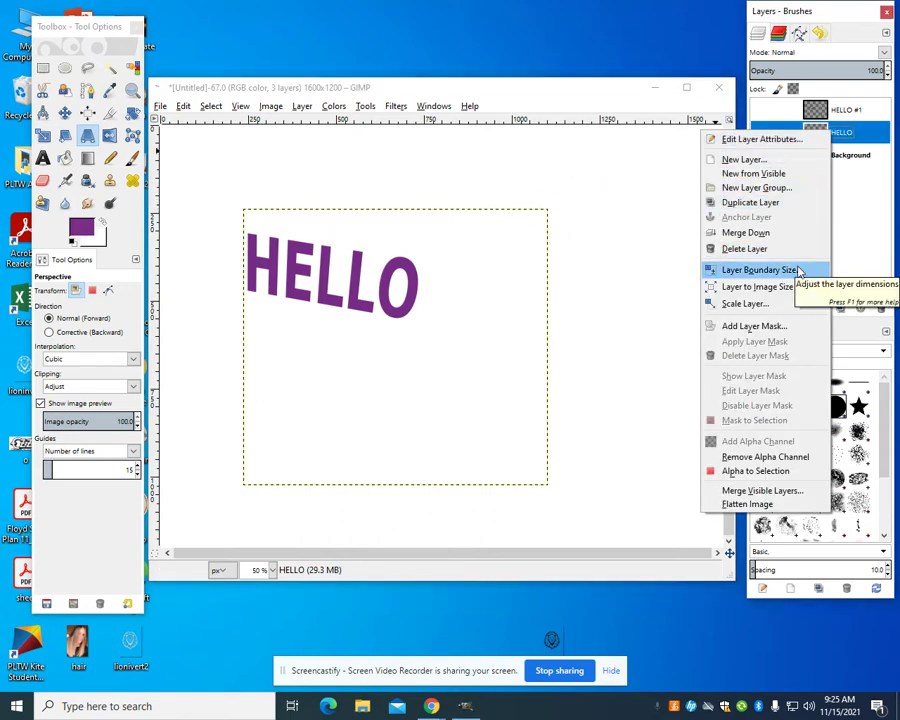
left_click(798, 203)
right_click(848, 140)
left_click(764, 206)
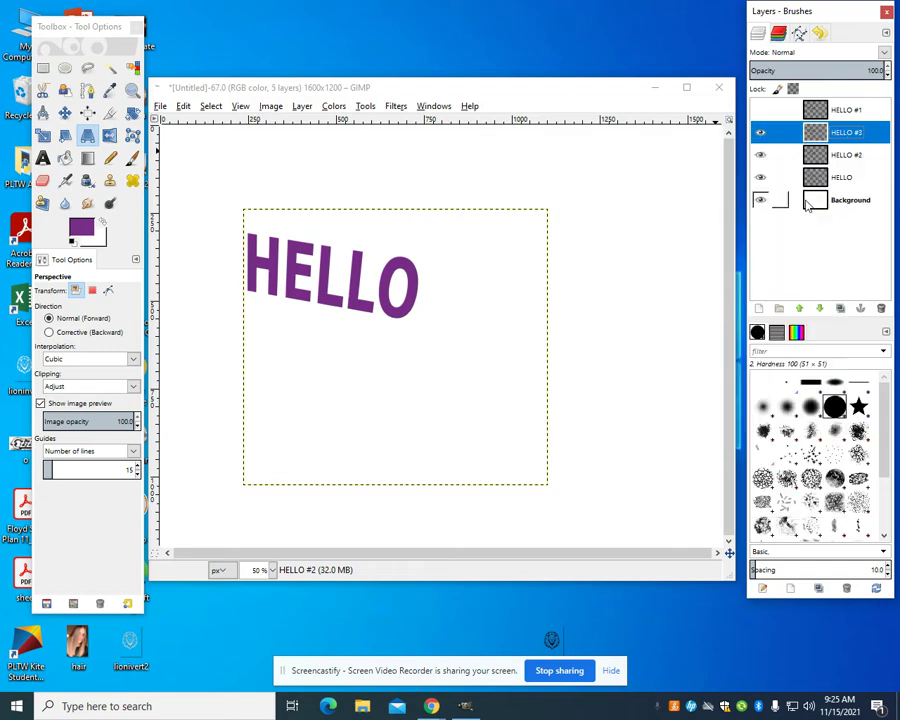
right_click(846, 132)
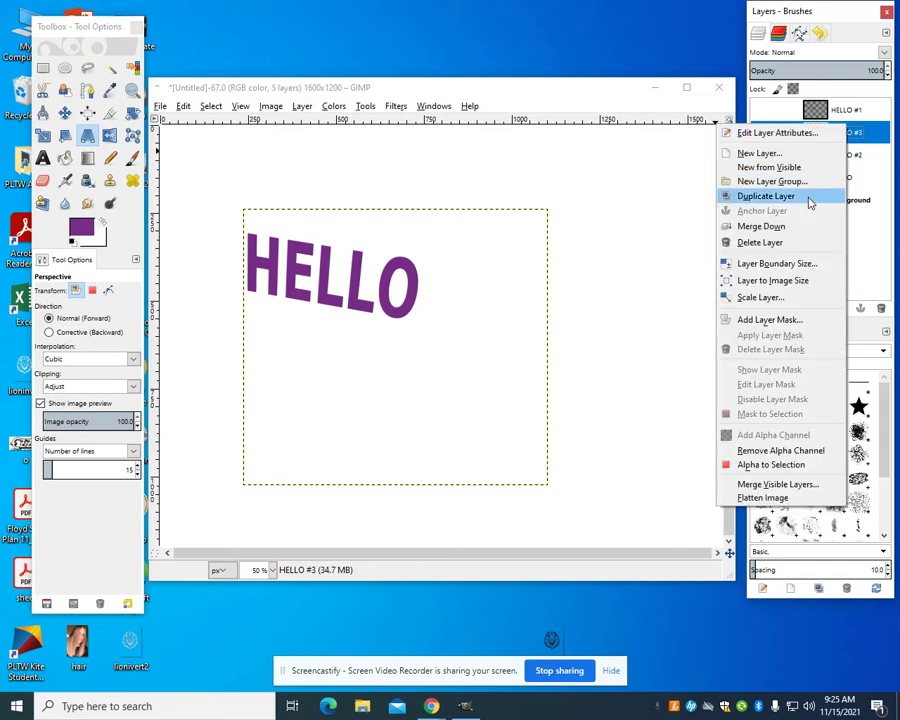
left_click(808, 198)
right_click(845, 138)
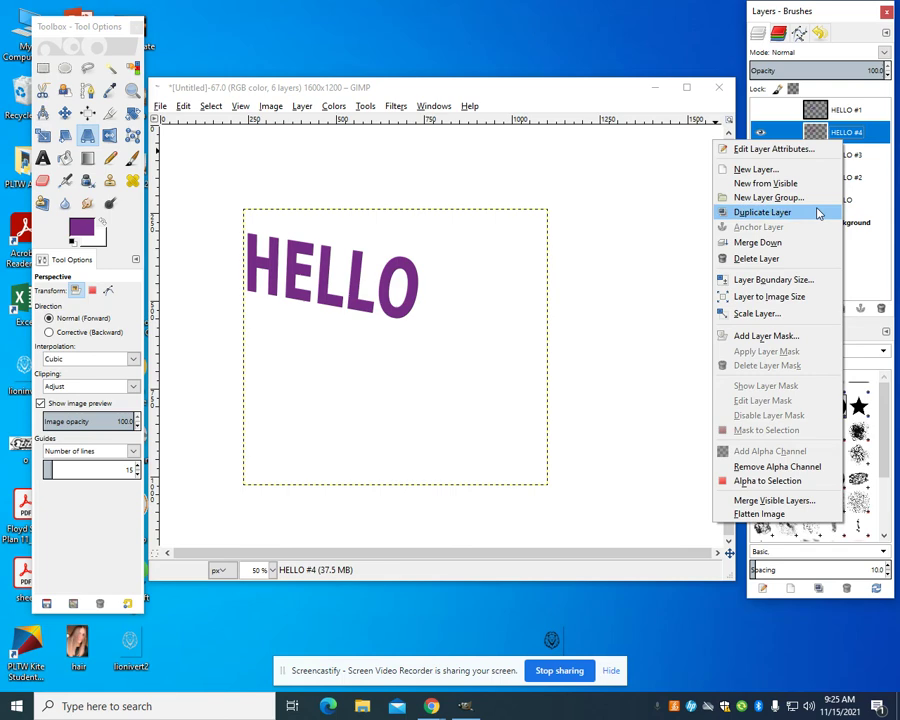
left_click(763, 212)
left_click(860, 201)
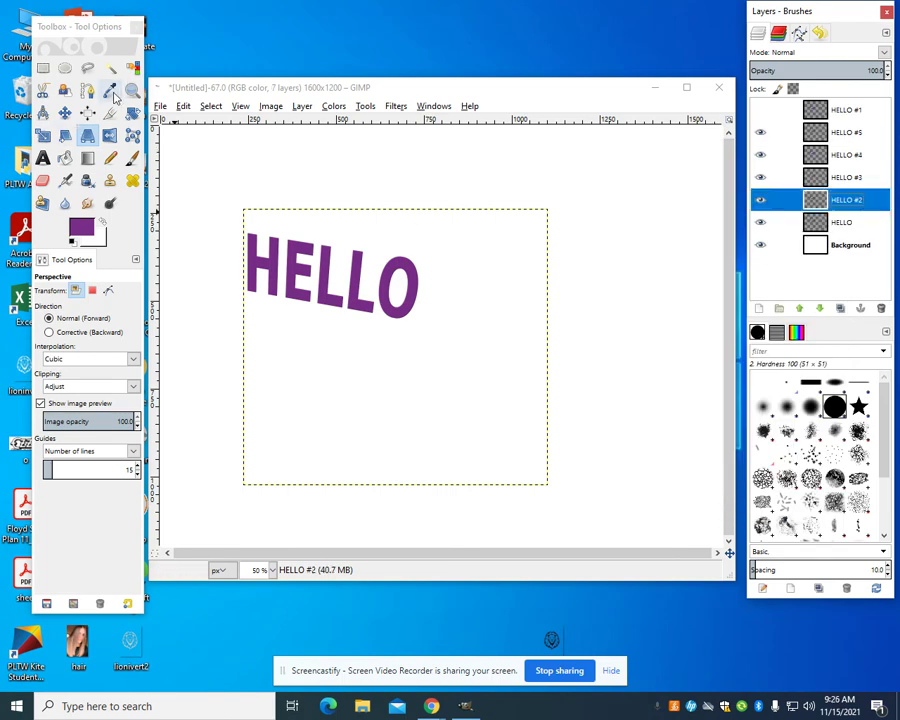
Step: Shift the HELLO #5 and HELLO #4 copies a few pixels down with the Move tool
left_click(64, 113)
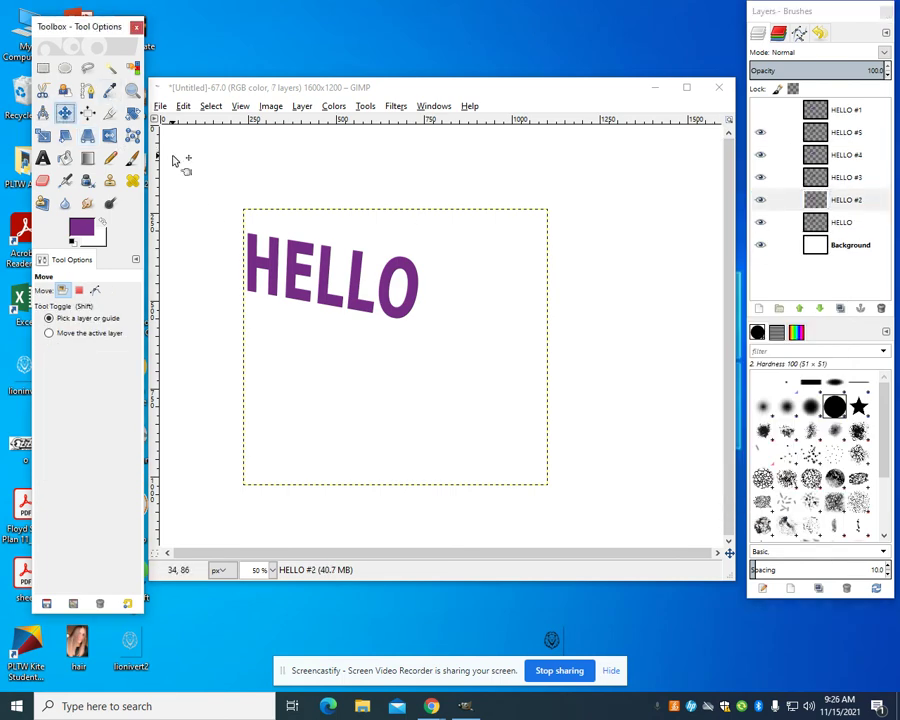
left_click(272, 262)
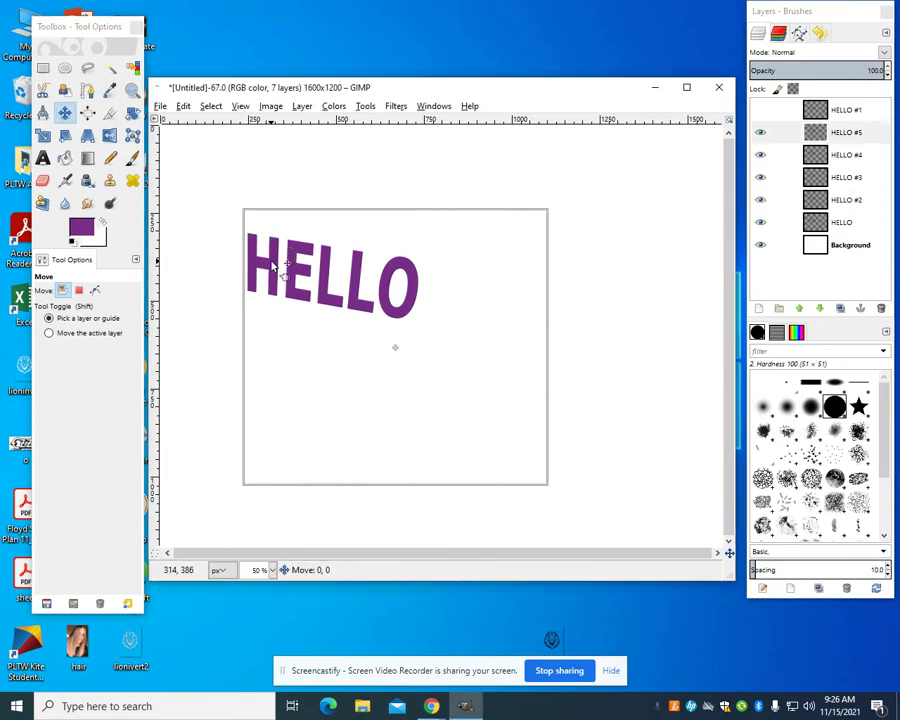
left_click_drag(272, 265, 265, 272)
left_click(864, 180)
left_click(860, 155)
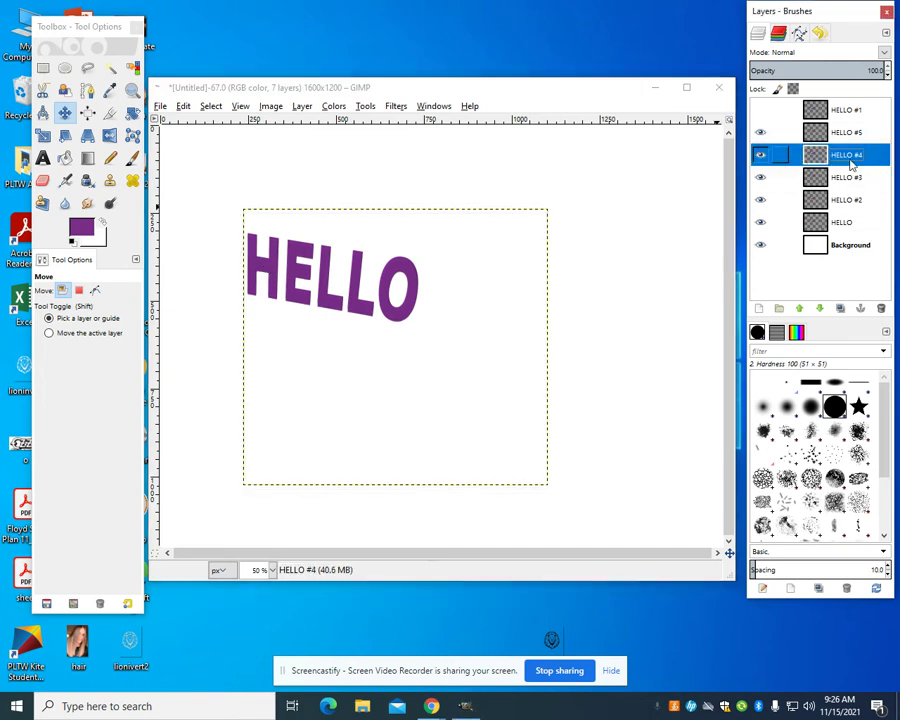
left_click_drag(265, 272, 265, 272)
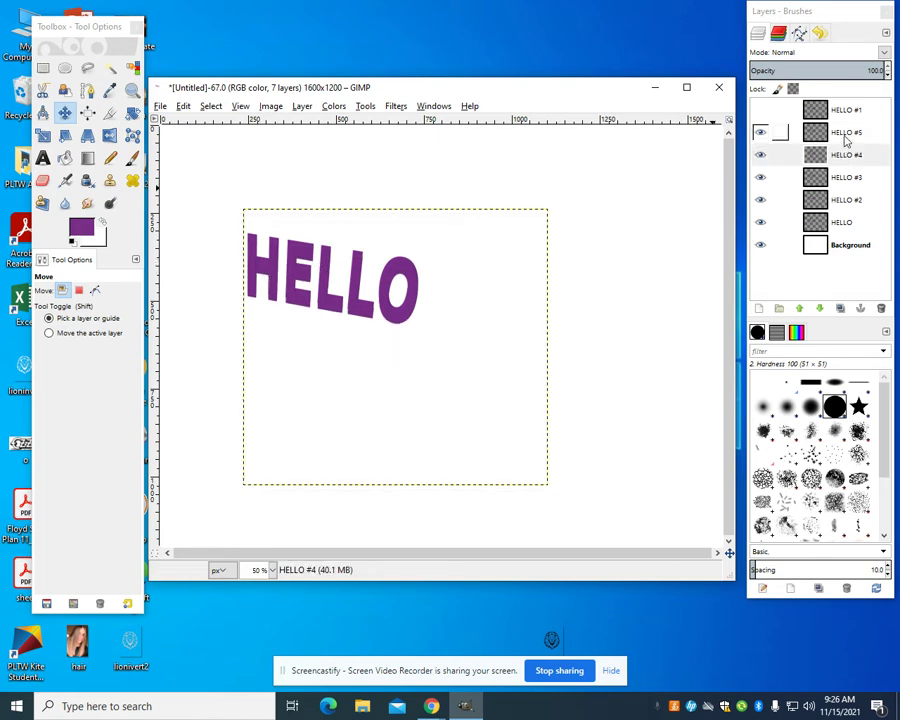
left_click(837, 138)
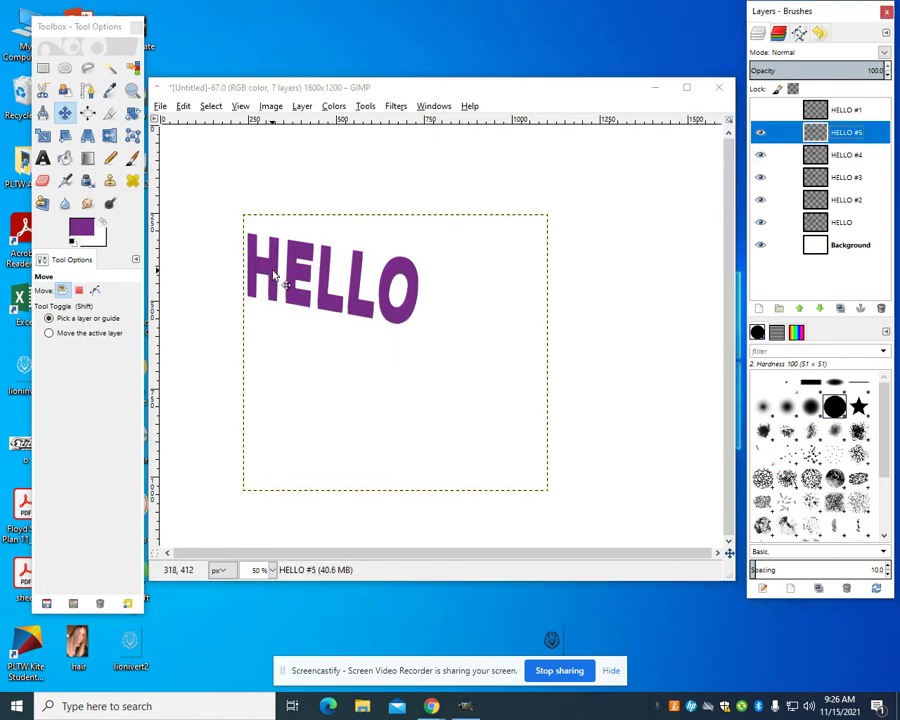
left_click_drag(274, 273, 274, 273)
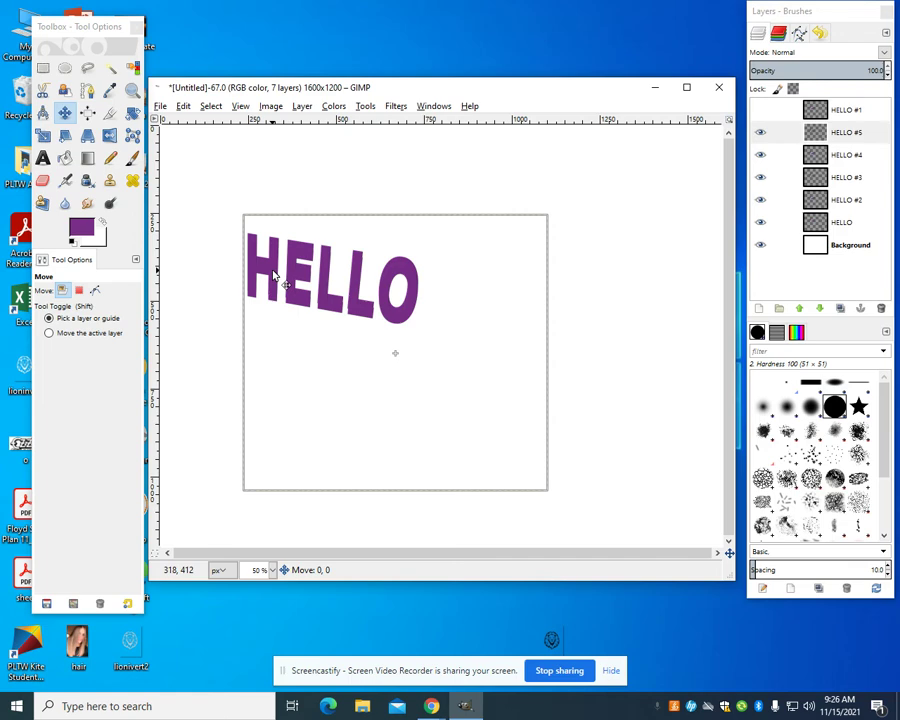
left_click_drag(274, 273, 274, 273)
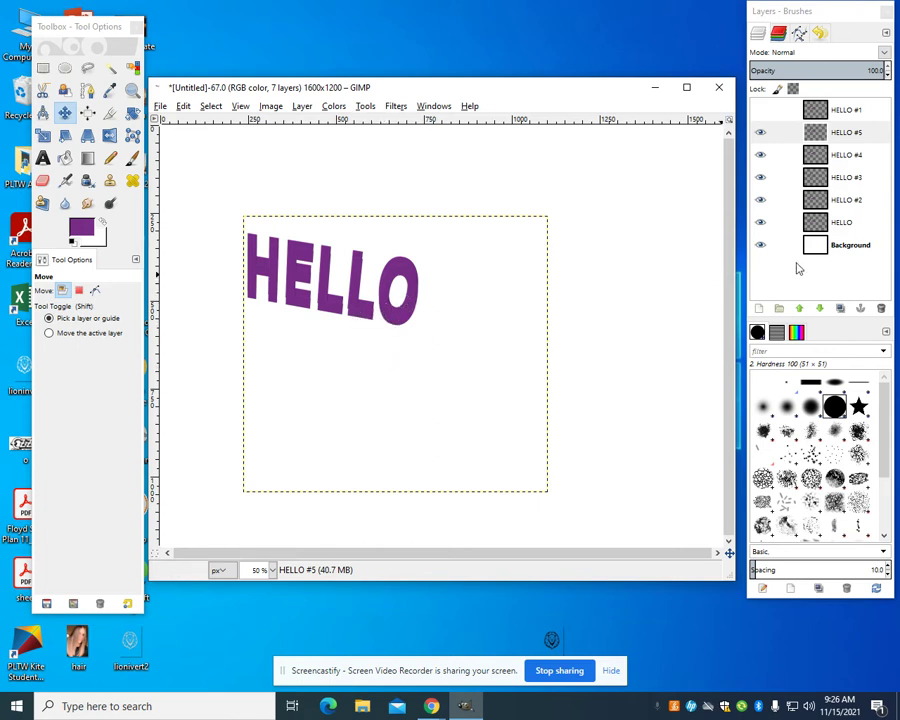
left_click(757, 115)
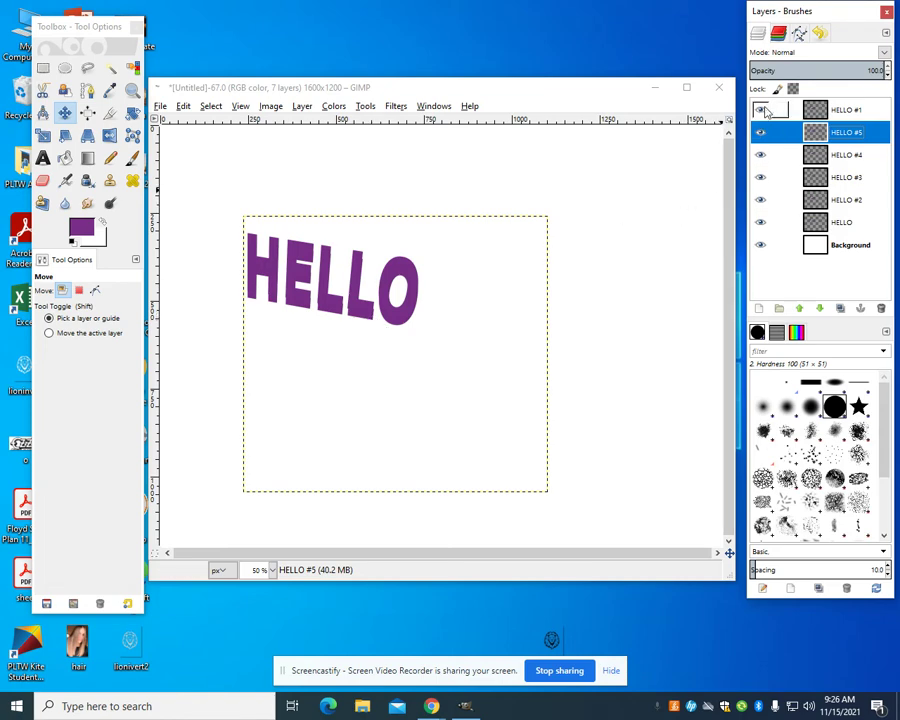
Step: Hide the HELLO #1, #5, #4 and #3 layers in one sweep of the eye icons
left_click_drag(766, 112, 765, 199)
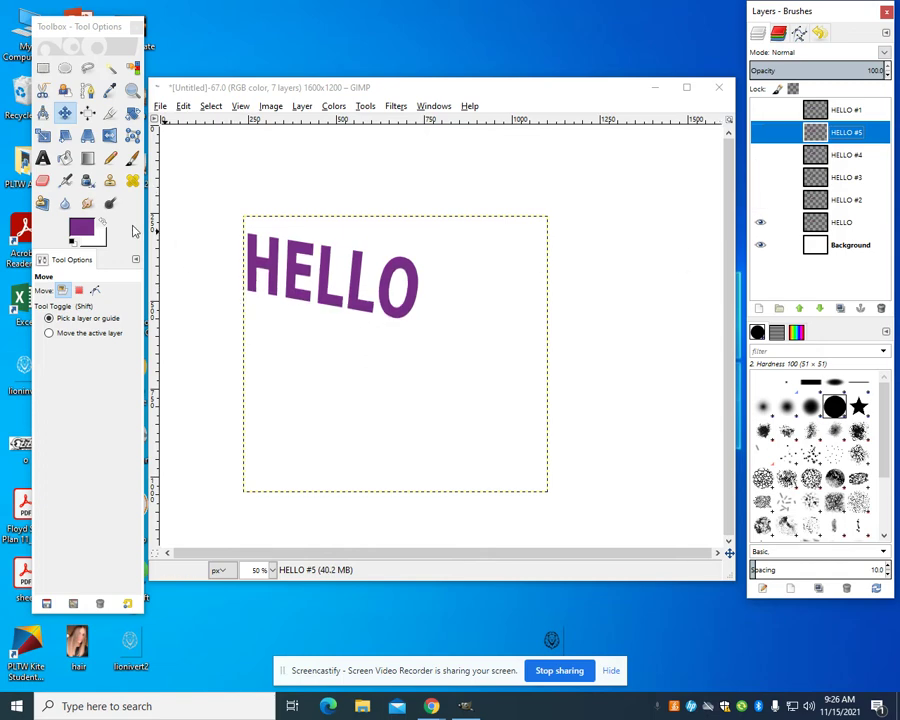
Step: Choose Bucket Fill and set the foreground colour to green
left_click(65, 158)
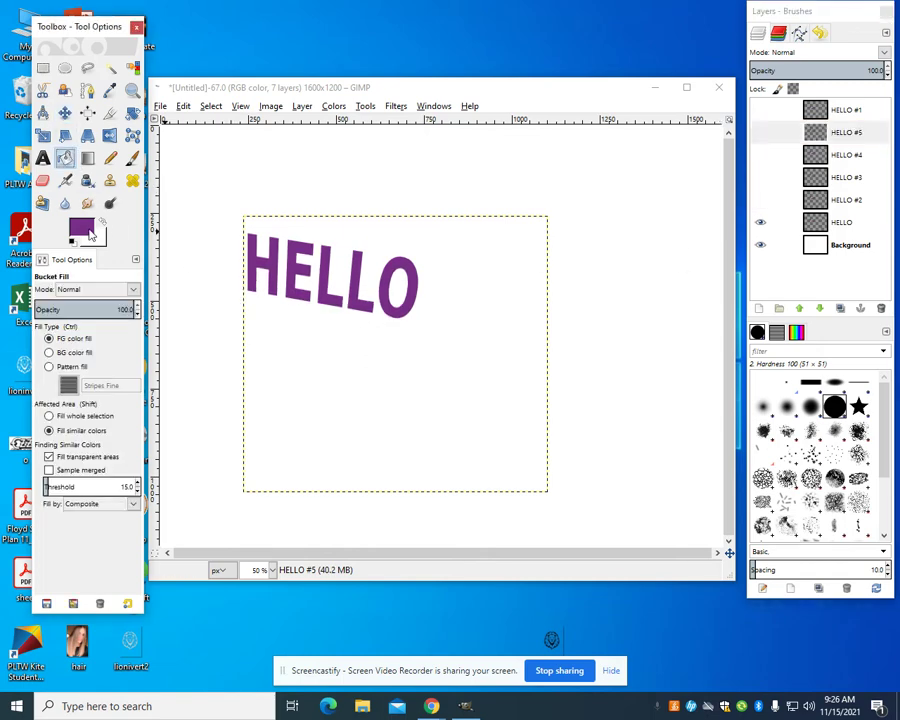
left_click(84, 230)
left_click(196, 283)
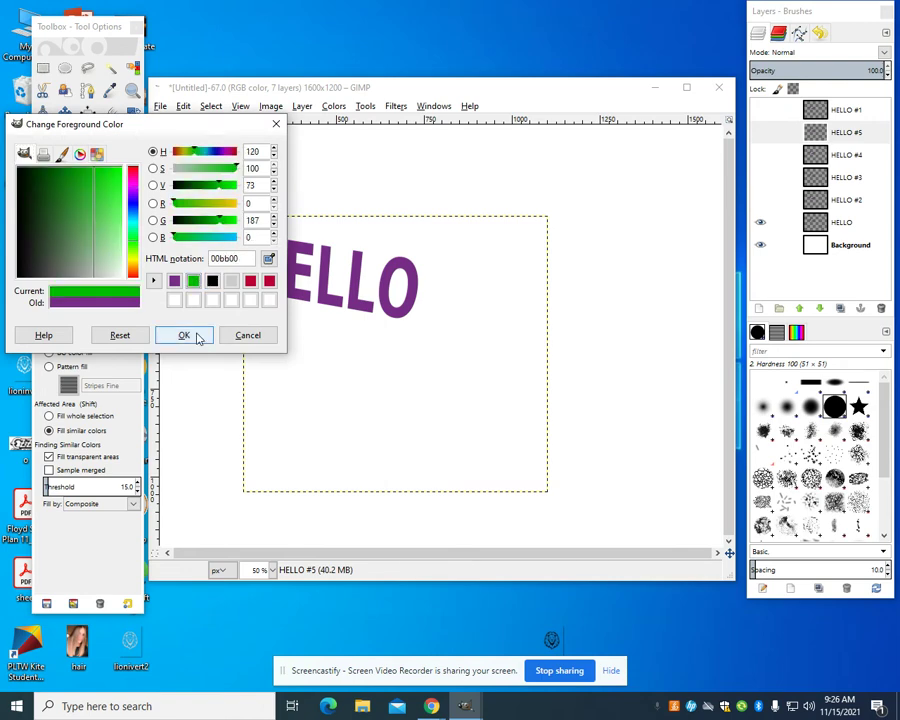
left_click(198, 335)
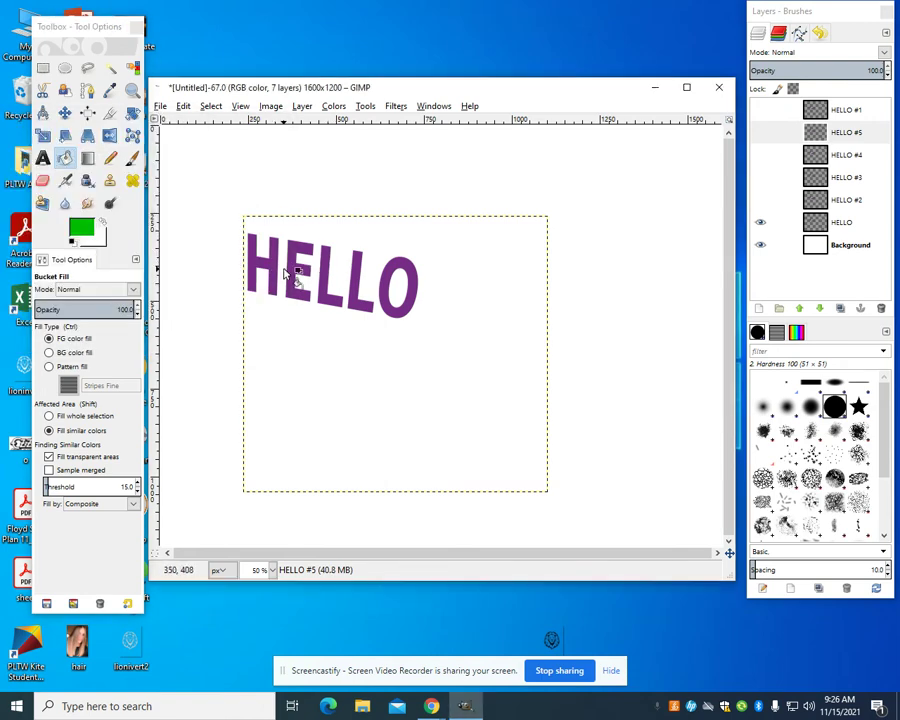
Step: Fill every letter of the base HELLO layer green
left_click(790, 222)
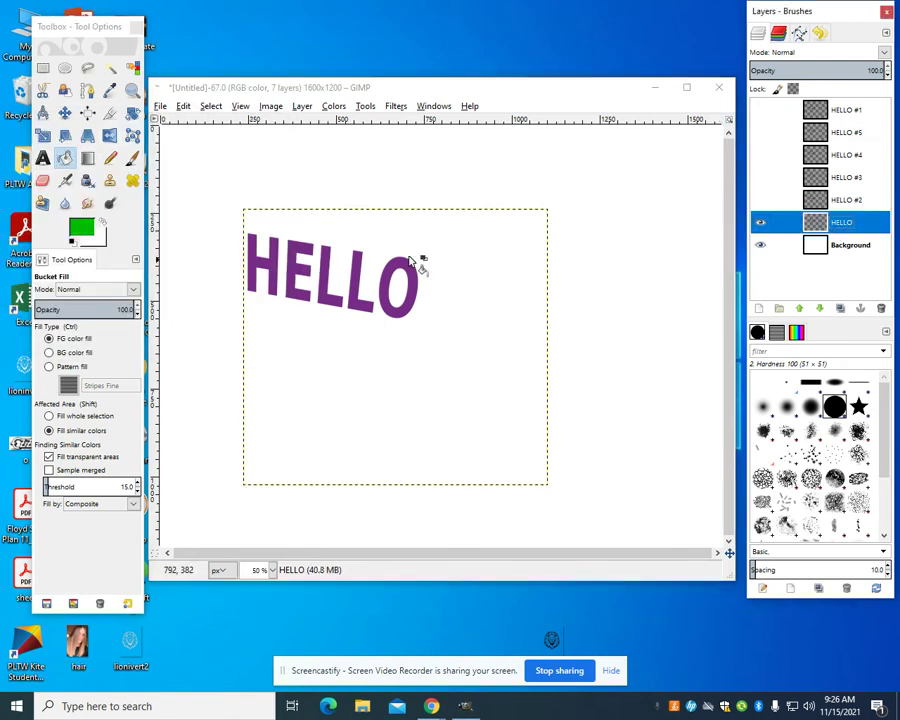
left_click(276, 265)
left_click(298, 270)
left_click(330, 279)
left_click(354, 278)
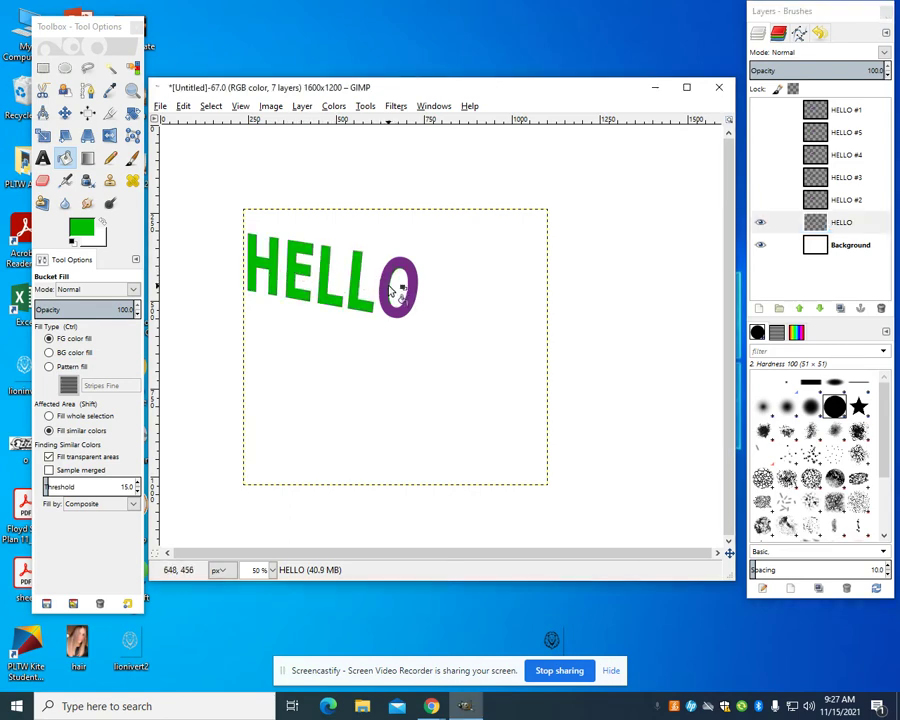
left_click(393, 290)
Step: Show HELLO #2 and fill its O, L, L, E and H green
left_click(846, 200)
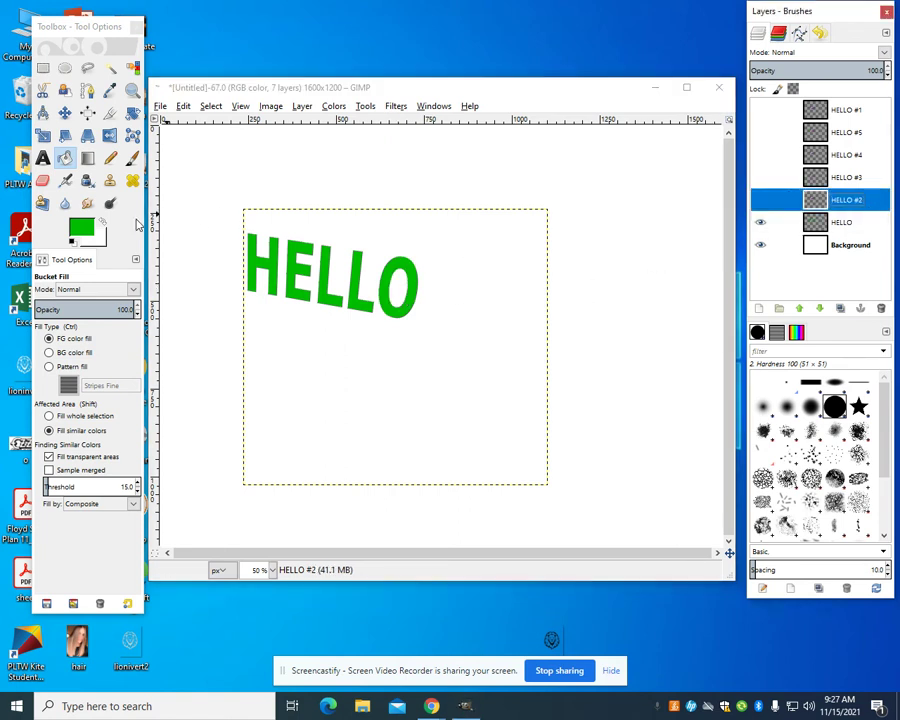
left_click(761, 200)
left_click(405, 272)
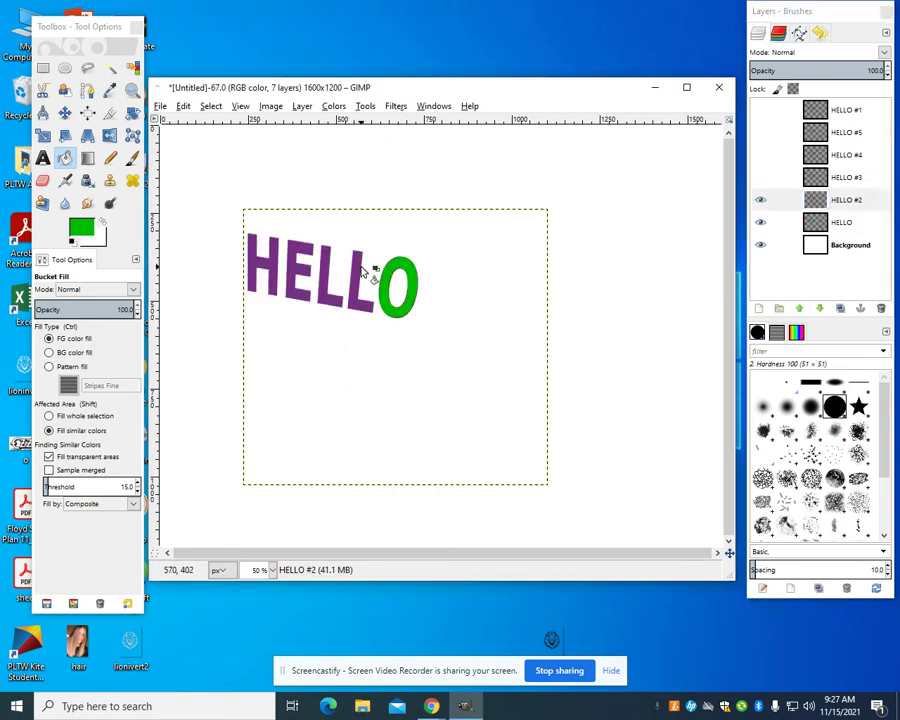
left_click(364, 272)
left_click(330, 275)
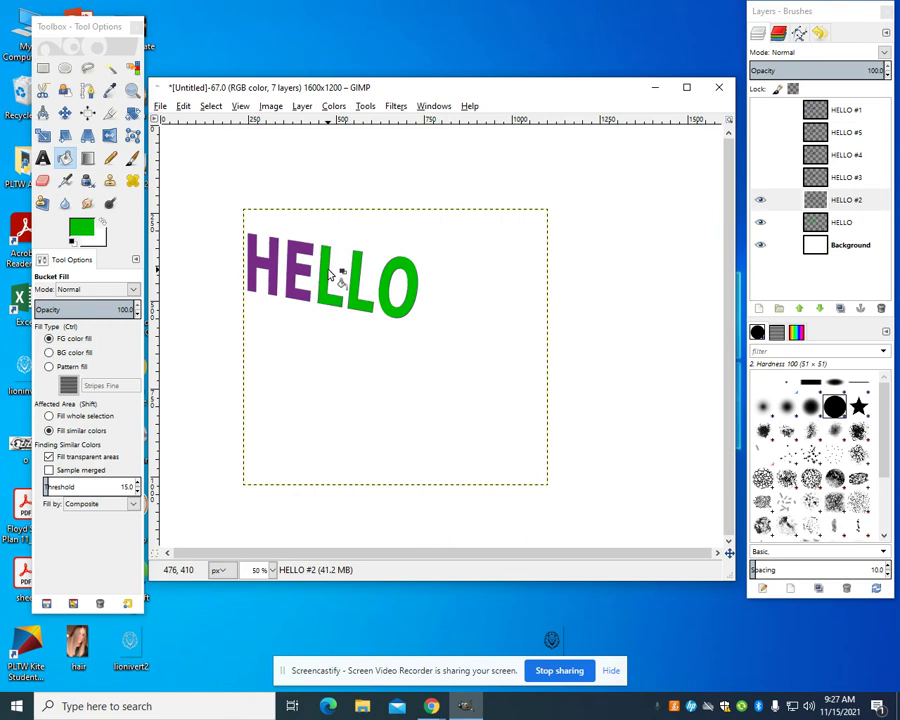
left_click(292, 265)
left_click(262, 268)
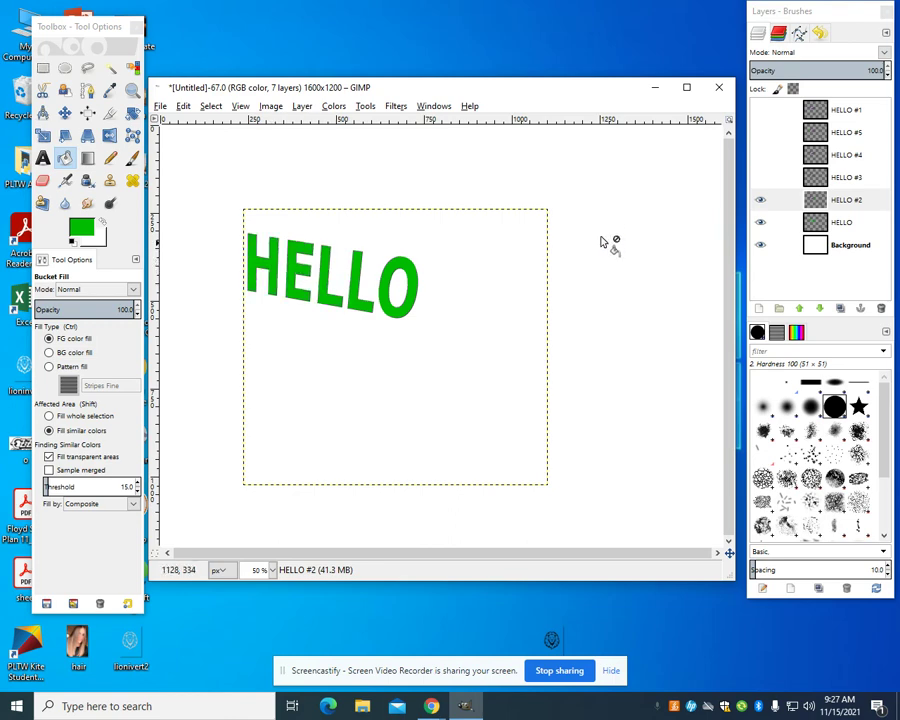
Step: Show HELLO #3 and fill all its letters green
left_click(761, 179)
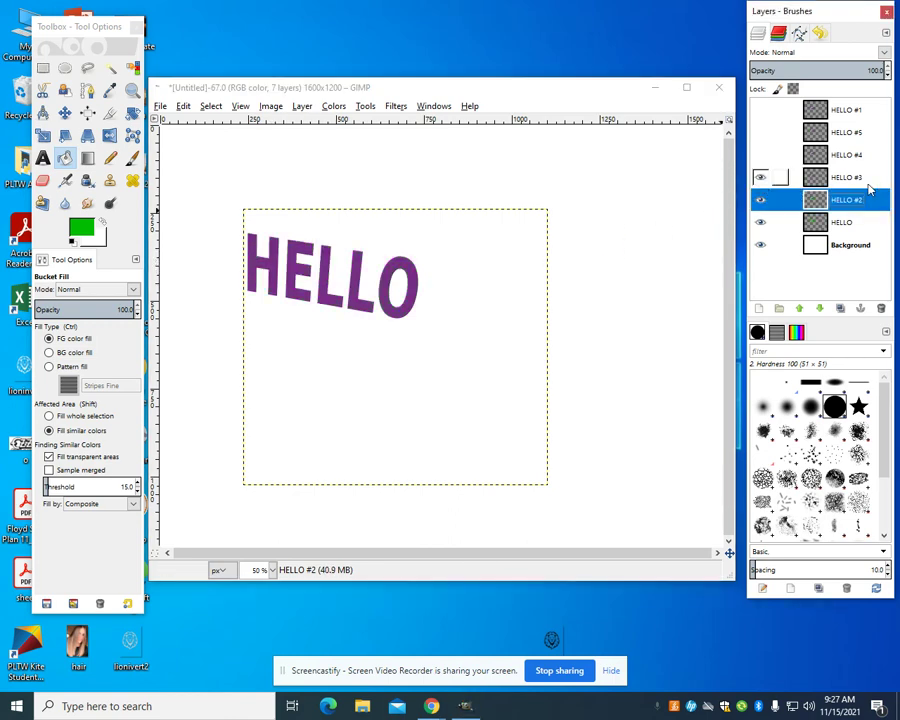
left_click(848, 178)
left_click(412, 274)
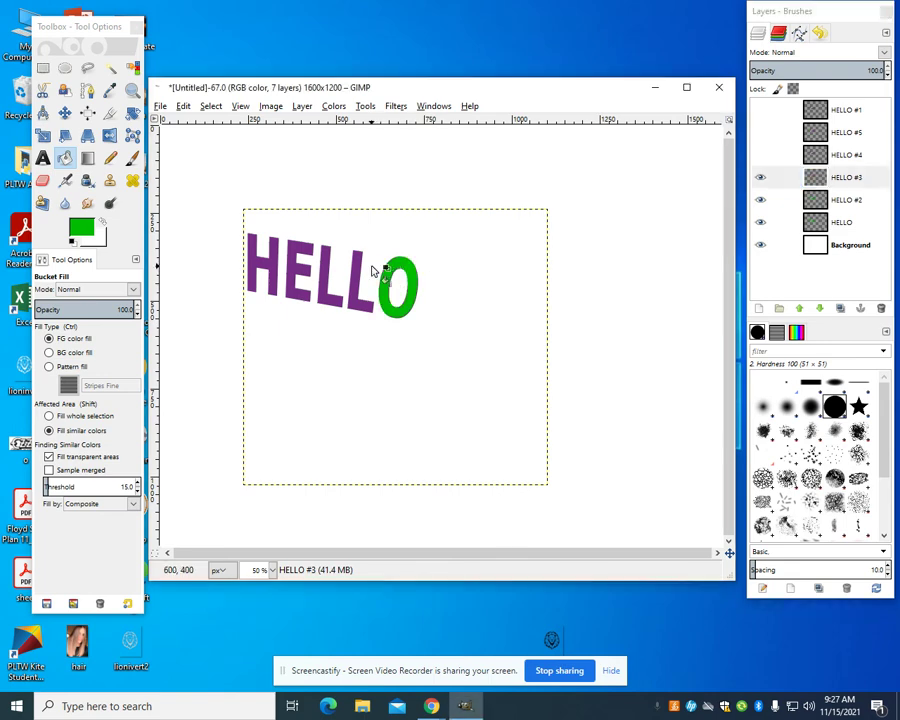
left_click(350, 273)
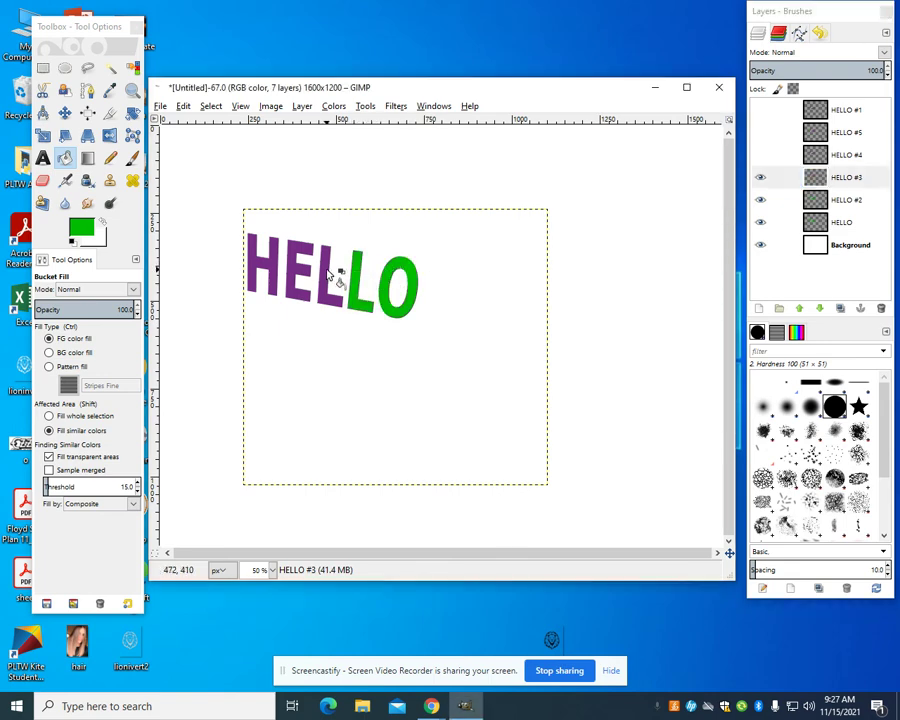
left_click(328, 275)
left_click(292, 268)
left_click(266, 268)
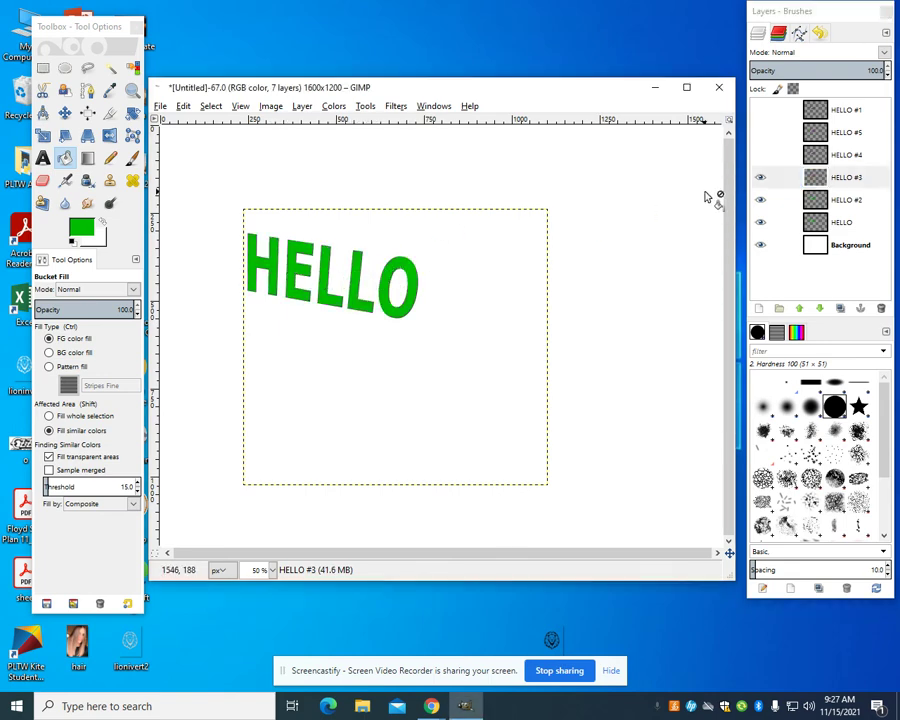
Step: Show HELLO #4 and fill its two Ls and E green
left_click(760, 155)
left_click(848, 155)
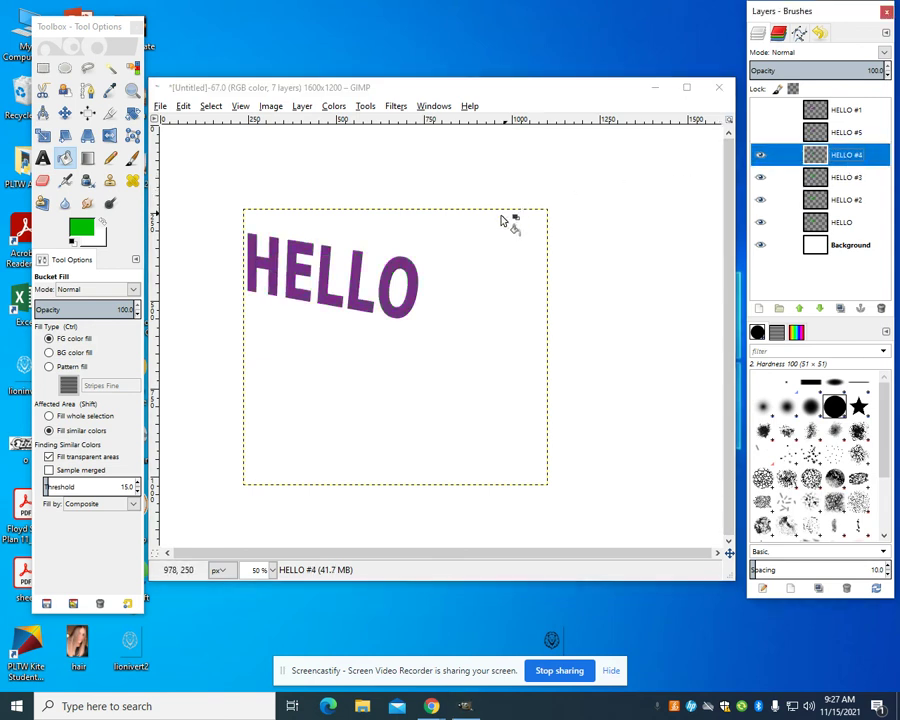
left_click(356, 270)
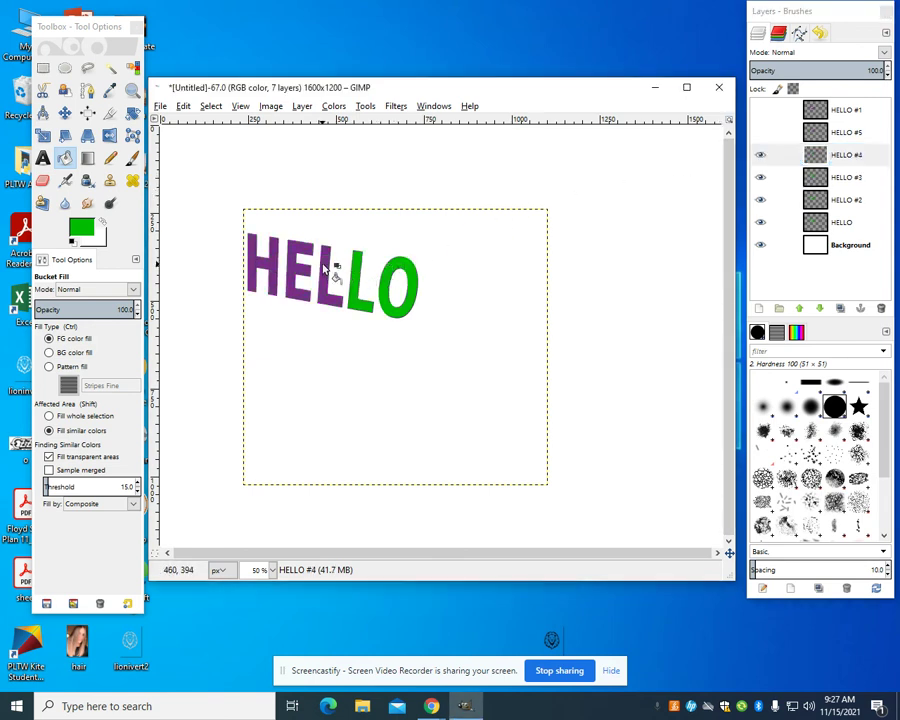
left_click(322, 268)
left_click(300, 272)
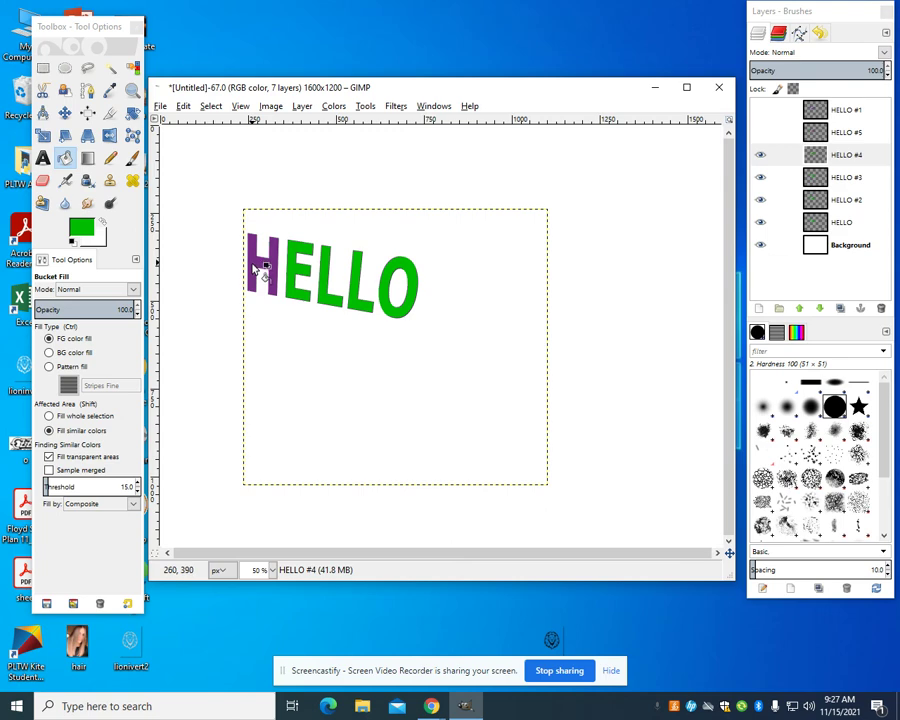
Step: Fill HELLO #4's H green, then show HELLO #5 while keeping HELLO #1 hidden
left_click(260, 265)
left_click(760, 112)
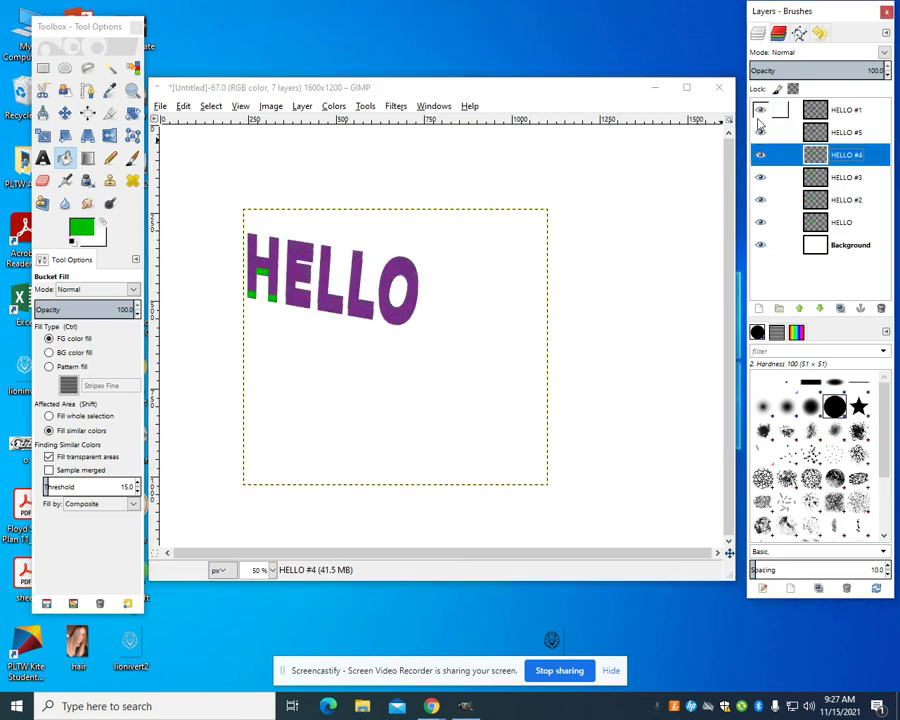
left_click(762, 132)
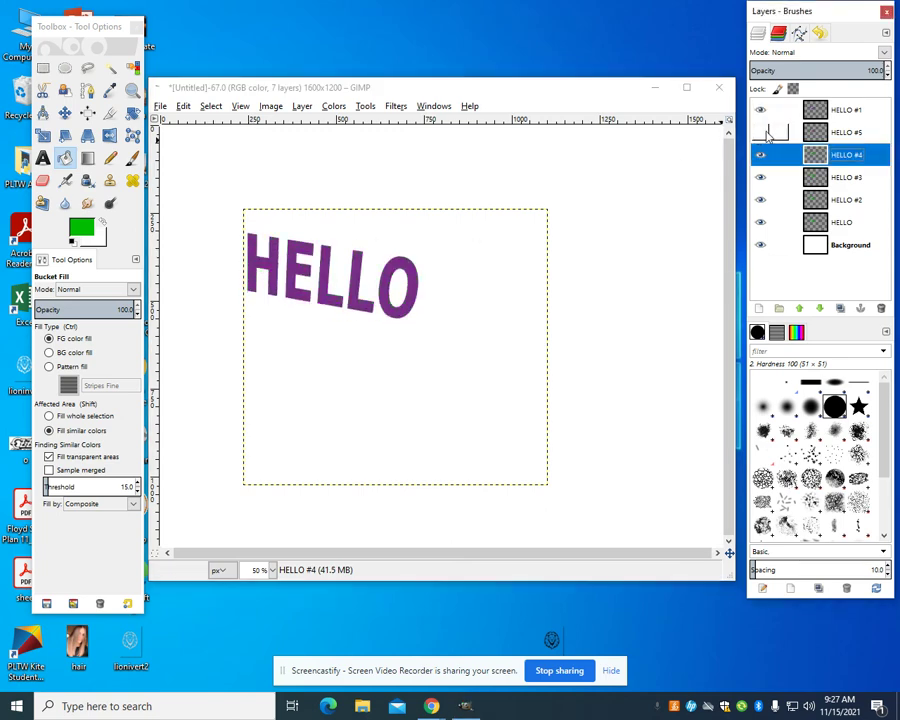
left_click(764, 134)
left_click_drag(762, 132, 760, 112)
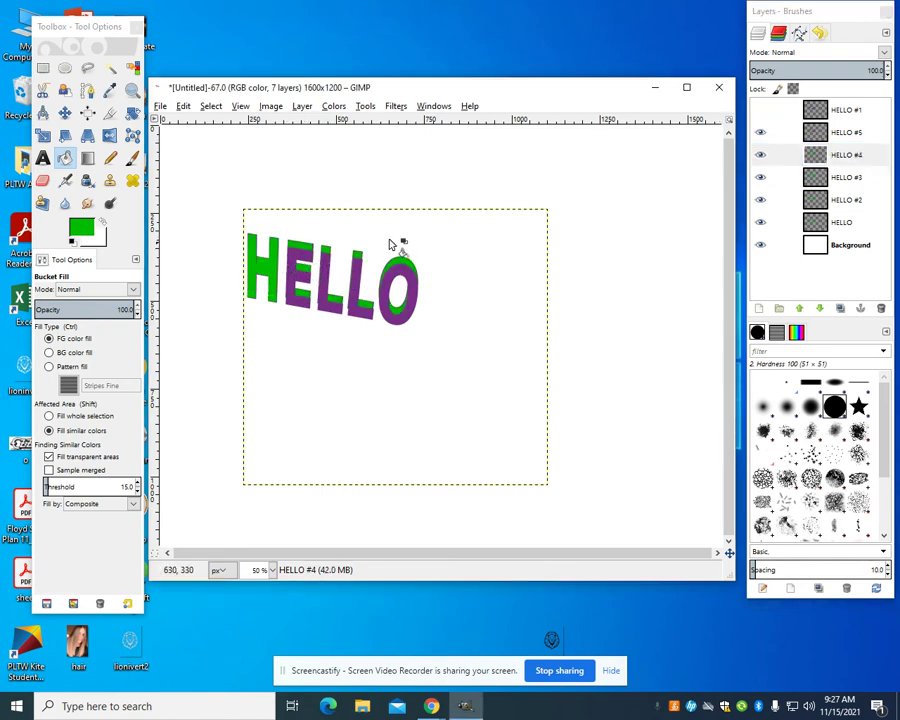
Step: Fill HELLO #5's letters green and show the purple HELLO #1 layer on top
left_click(855, 140)
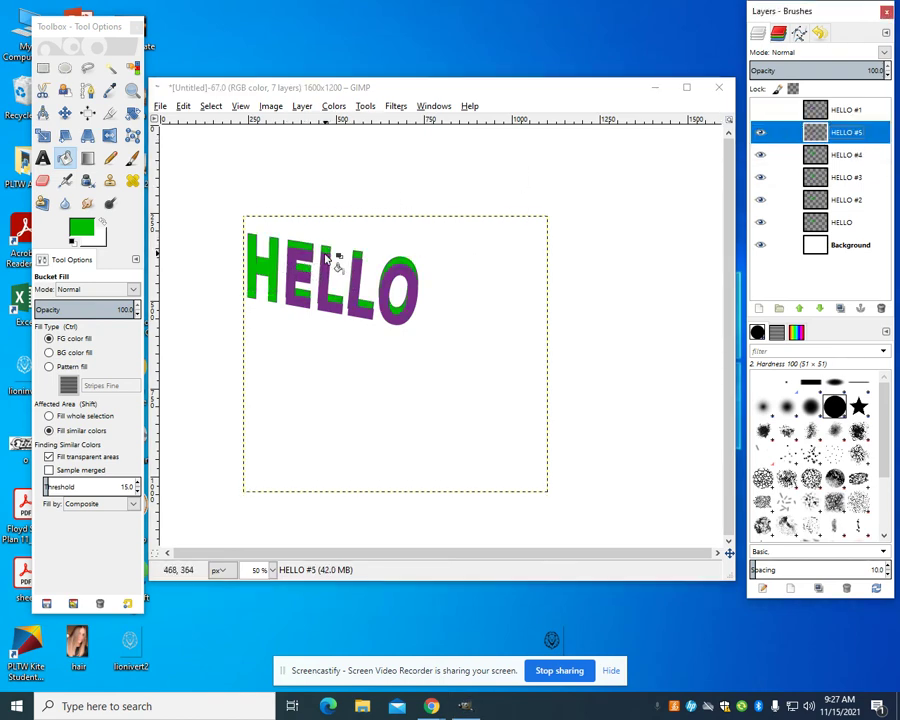
left_click(350, 256)
left_click(316, 262)
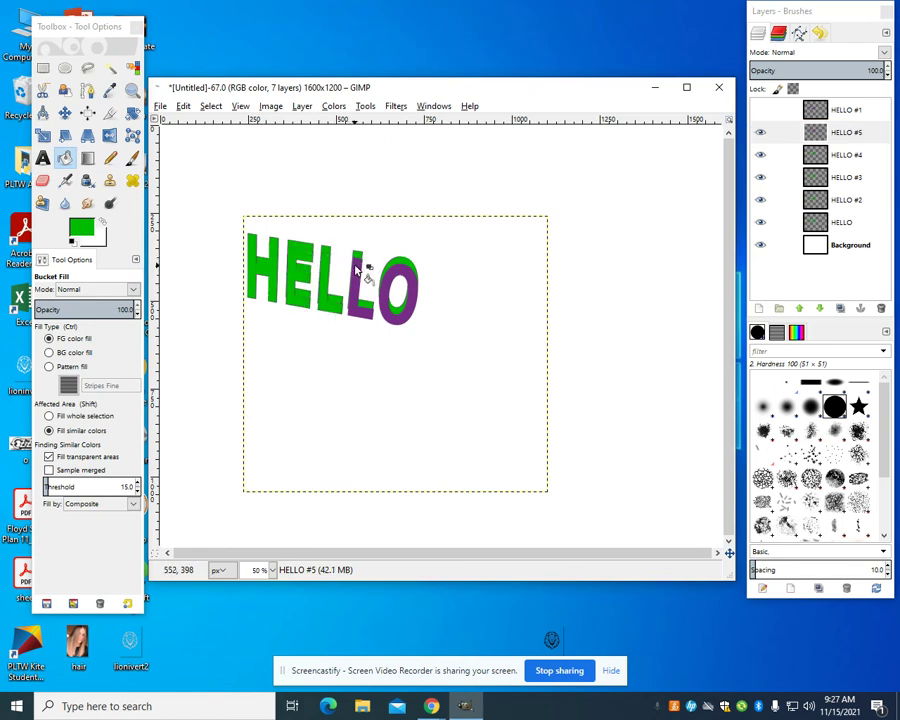
left_click(365, 275)
left_click(393, 280)
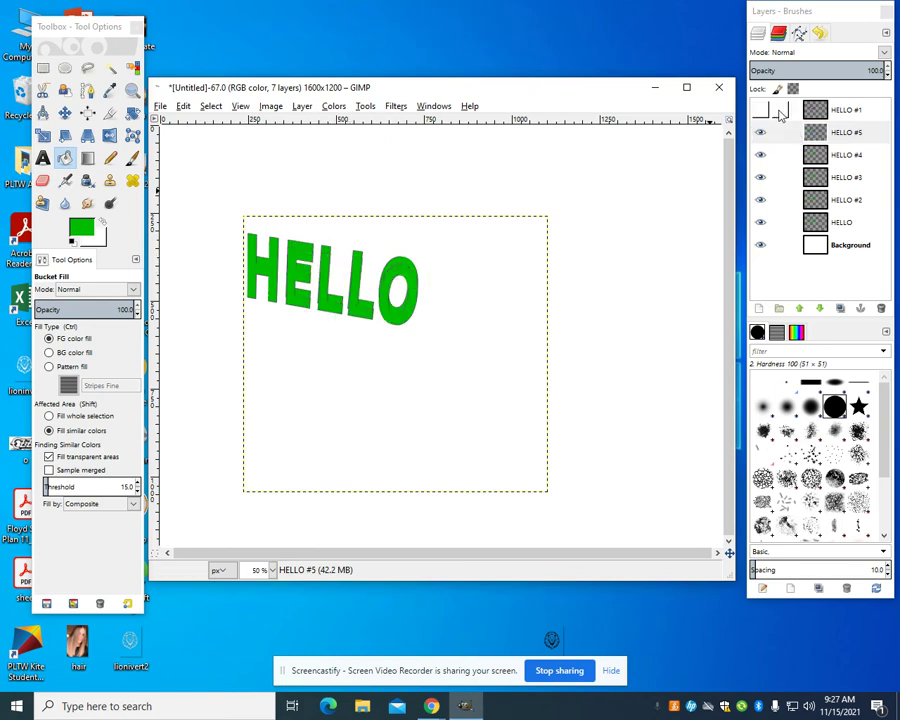
left_click(761, 112)
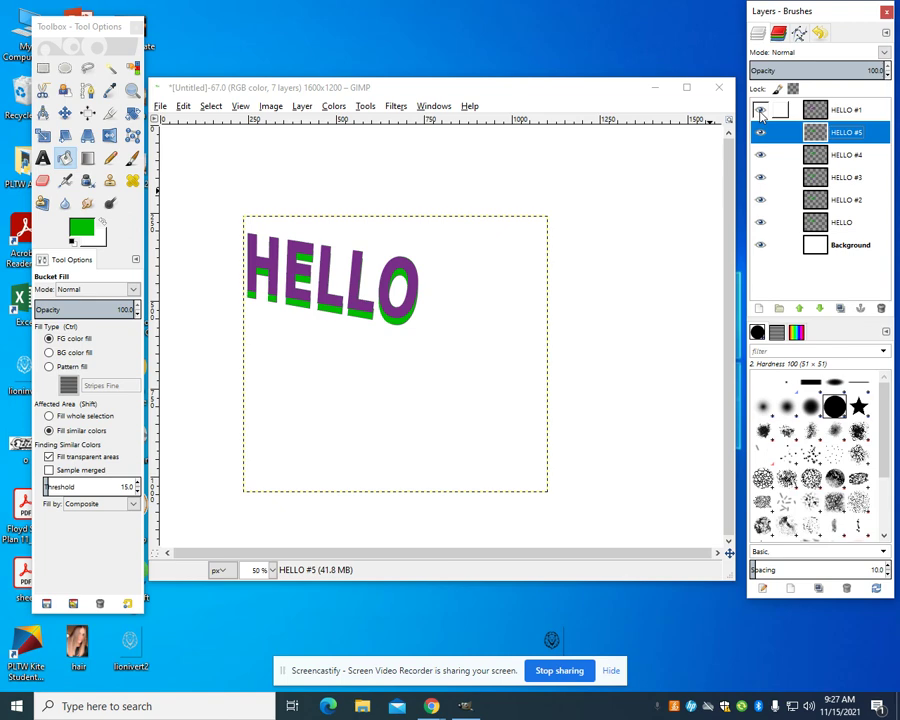